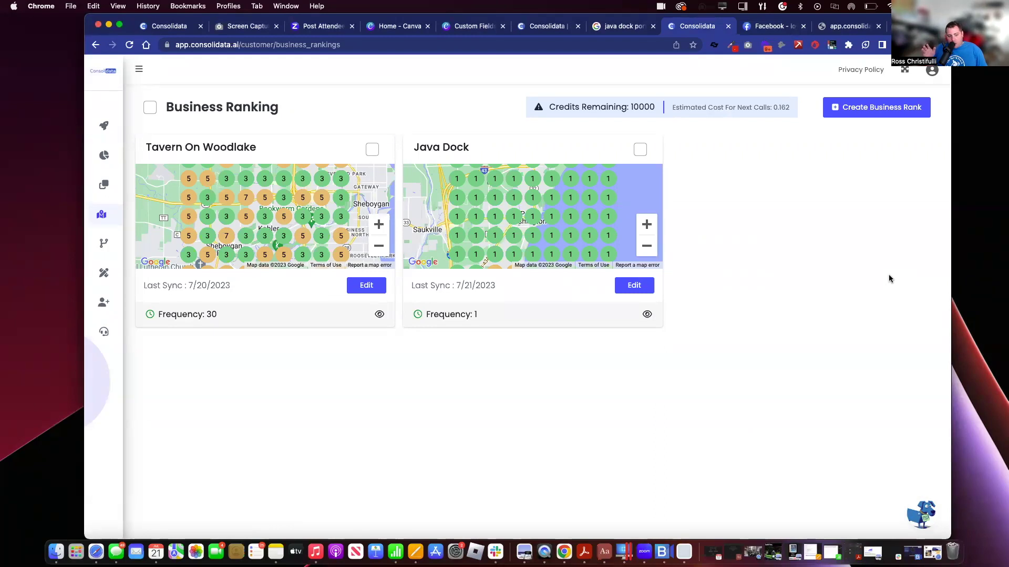
- Zoom out both heatmaps, then review one Java Dock grid point's rankings, led by Java Dock Cafe
left_click(645, 251)
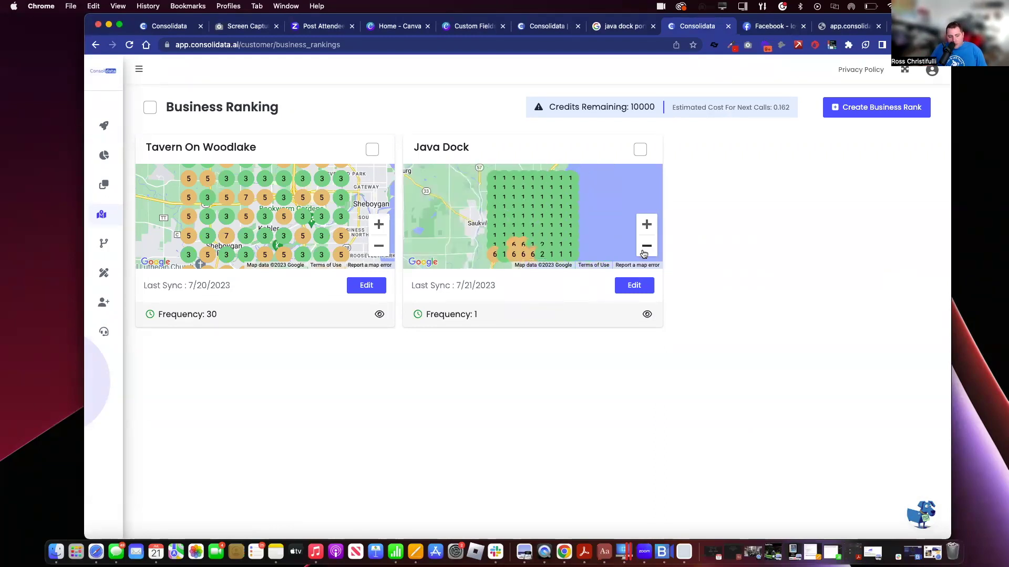
left_click(379, 247)
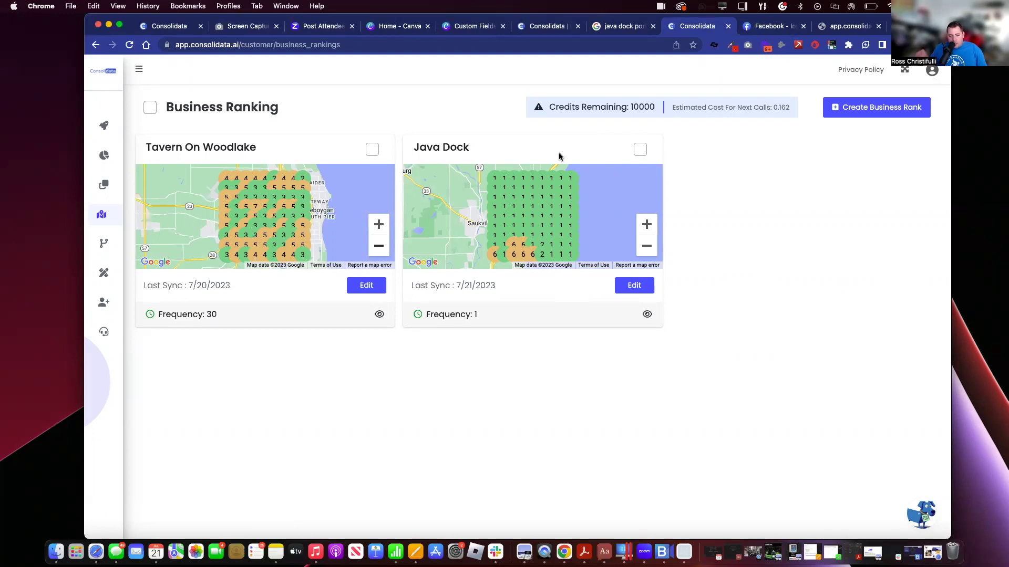
left_click(494, 175)
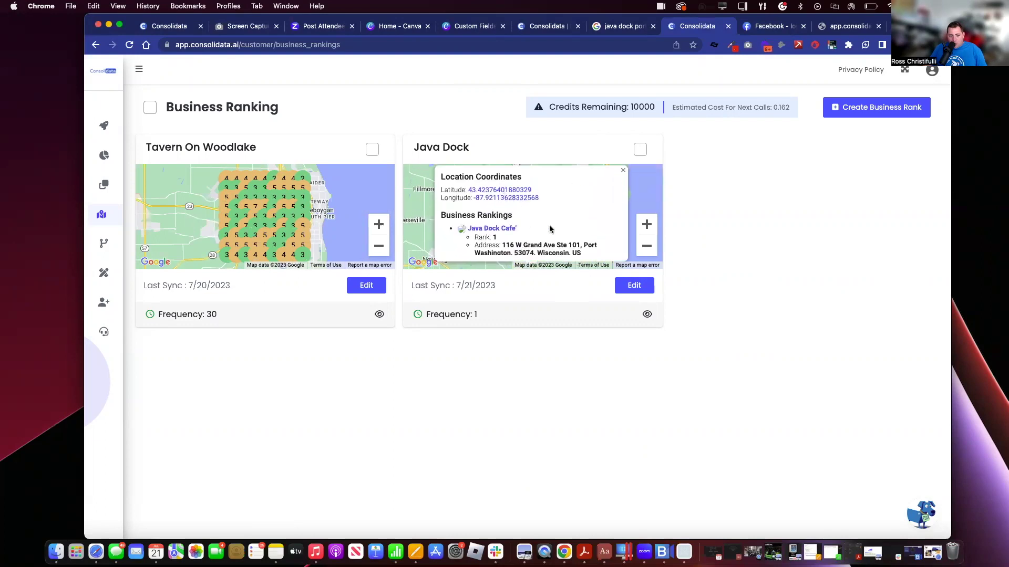
scroll(550, 229, "down", 3)
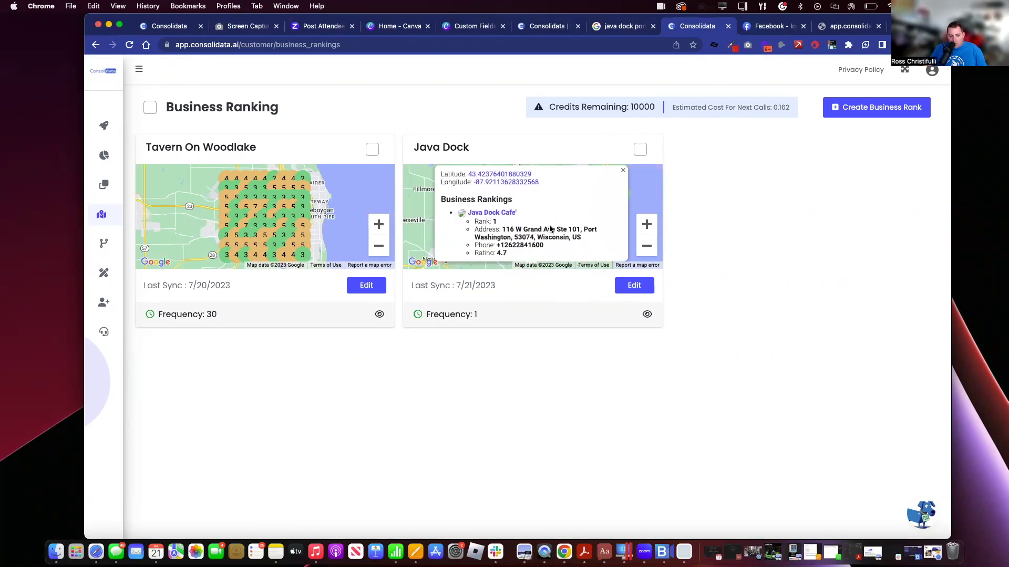
scroll(550, 229, "down", 1)
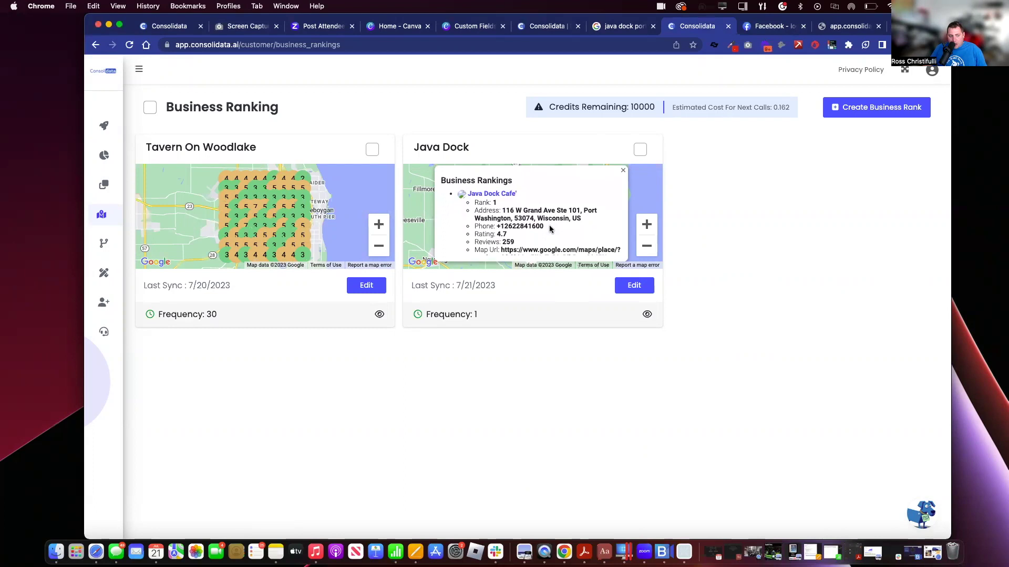
scroll(551, 229, "down", 3)
scroll(549, 229, "down", 3)
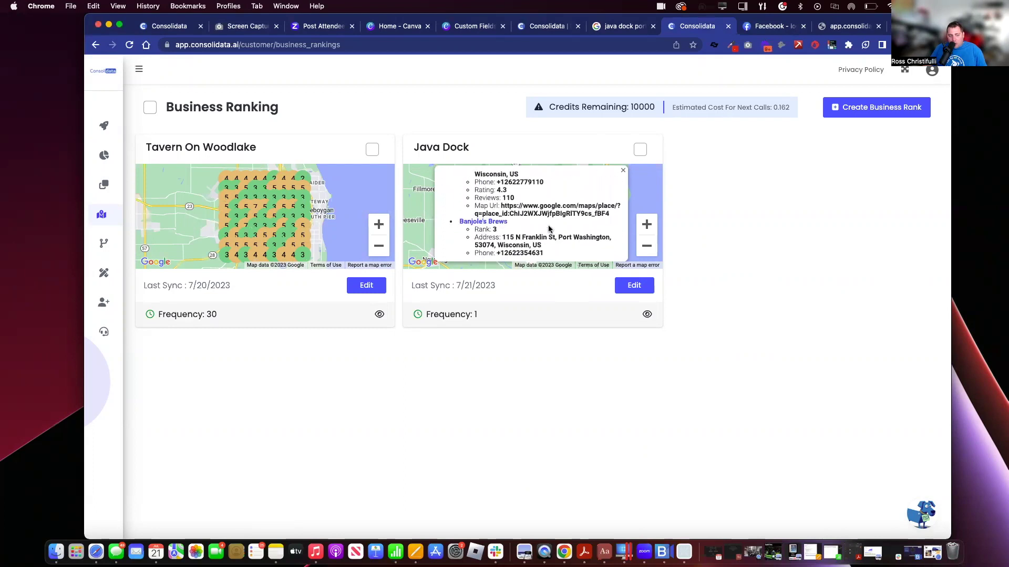
scroll(548, 229, "down", 5)
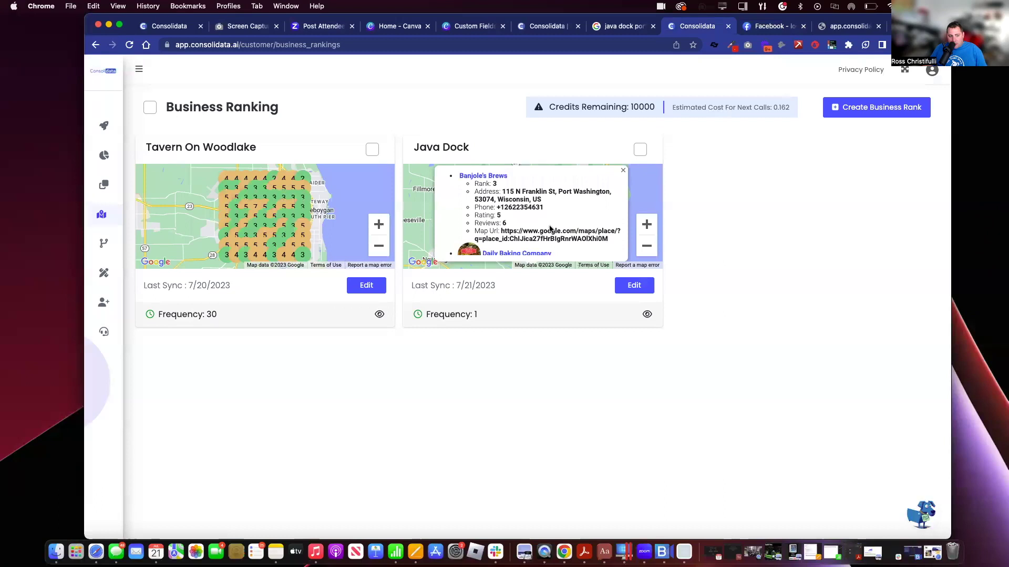
scroll(550, 229, "down", 10)
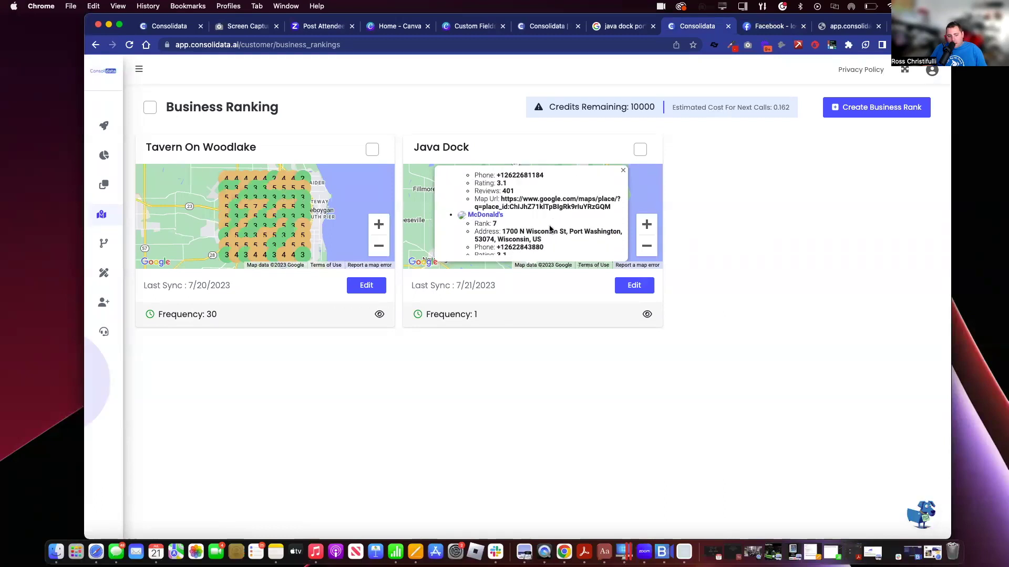
scroll(550, 229, "up", 15)
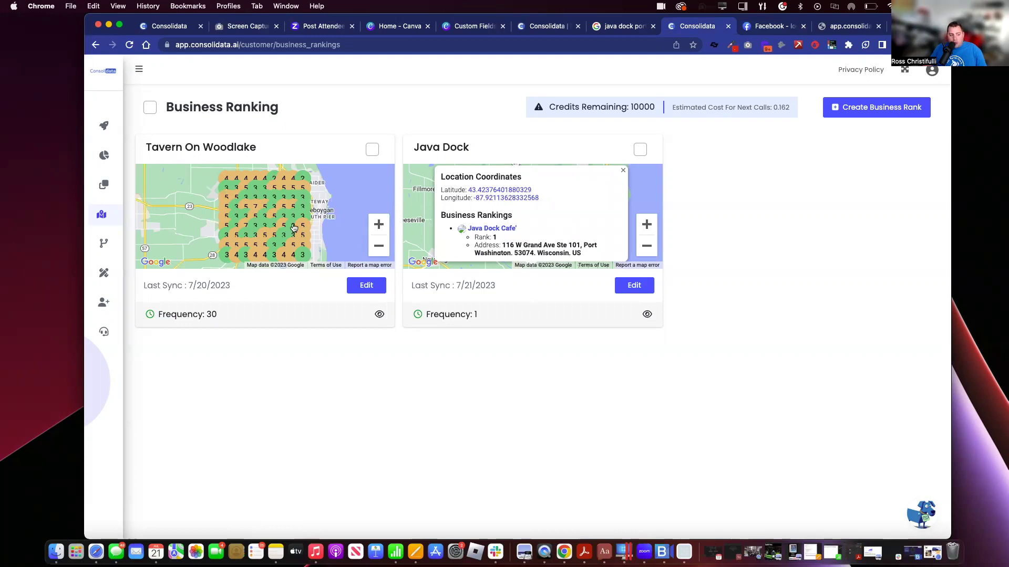
- Open Tavern On Woodlake's ranking details and zoom out both 7/20/2023 report maps
left_click(379, 315)
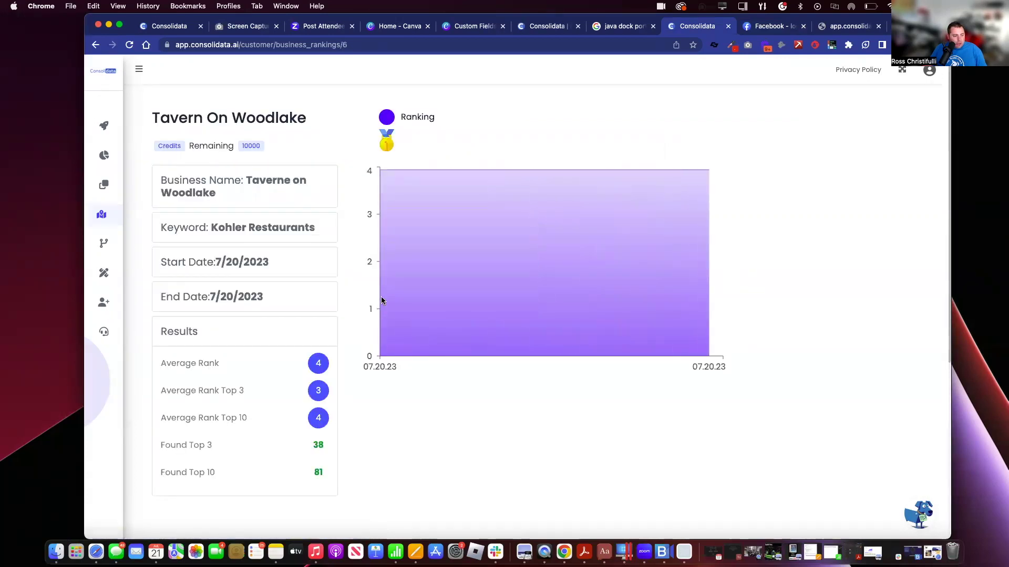
scroll(367, 296, "down", 5)
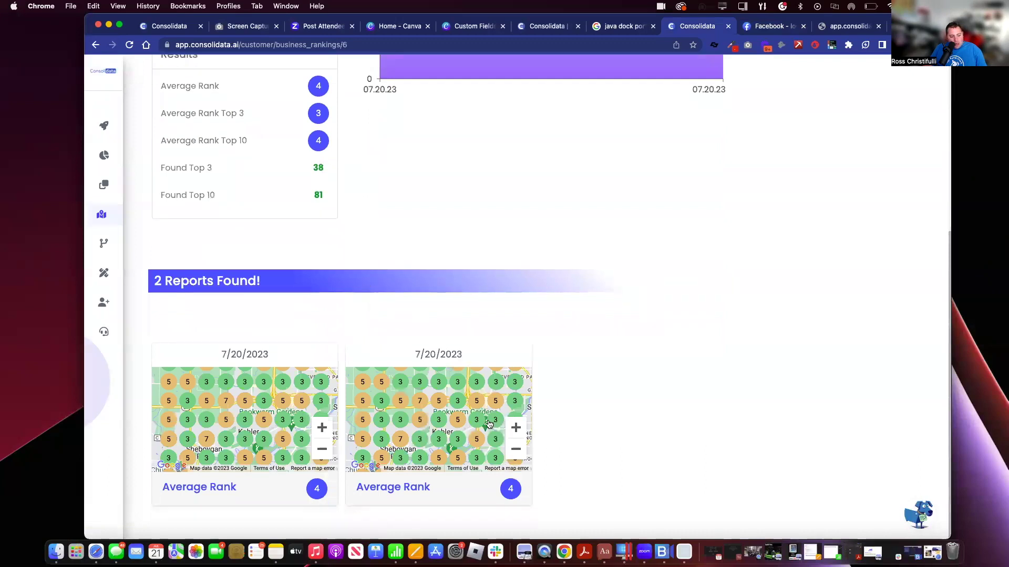
left_click(518, 451)
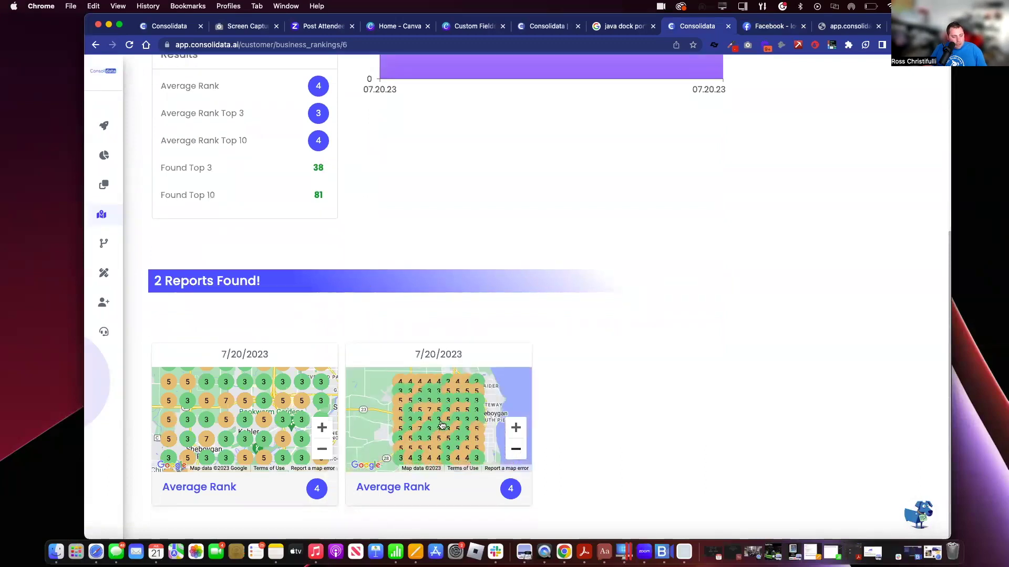
left_click(317, 456)
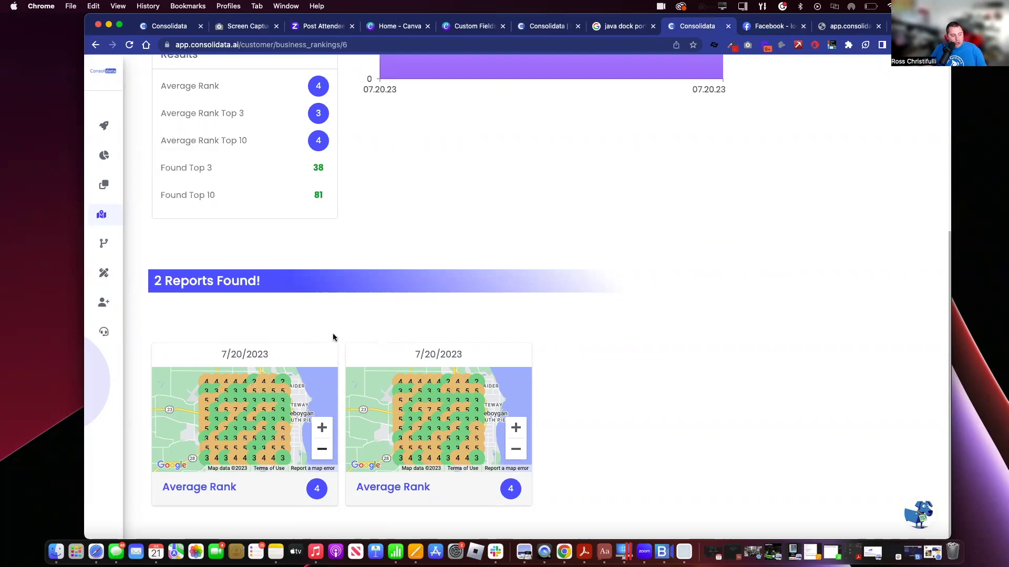
- Go back to the Business Ranking list and zoom out the Tavern On Woodlake and Java Dock heatmaps
right_click(313, 342)
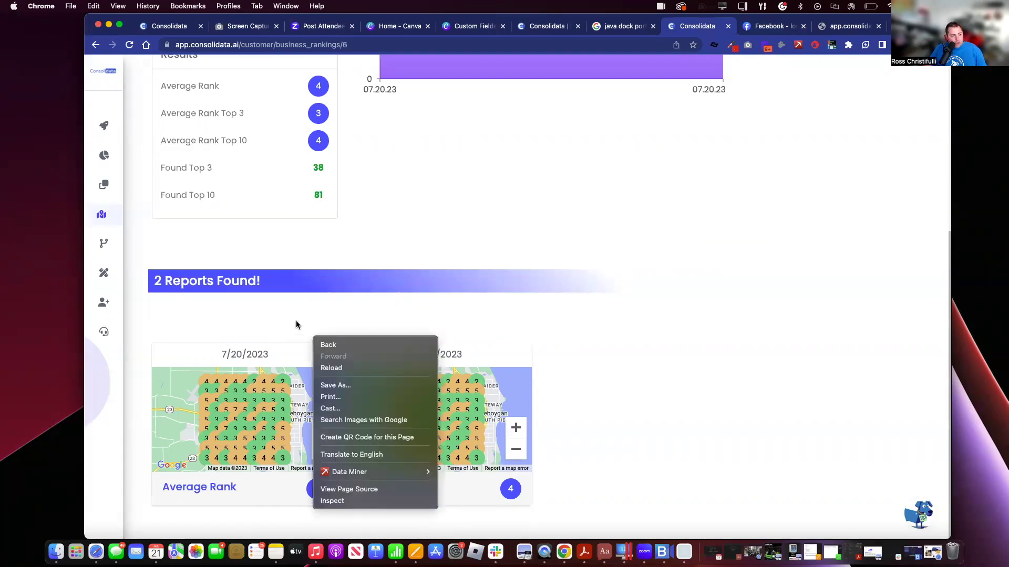
left_click(298, 323)
scroll(295, 318, "up", 10)
mouse_move(117, 225)
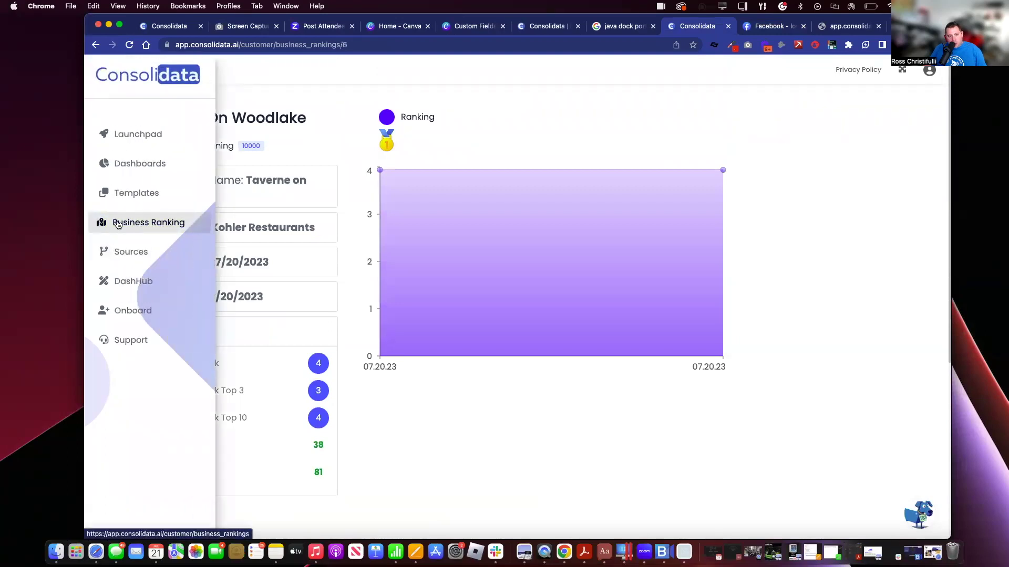
left_click(117, 225)
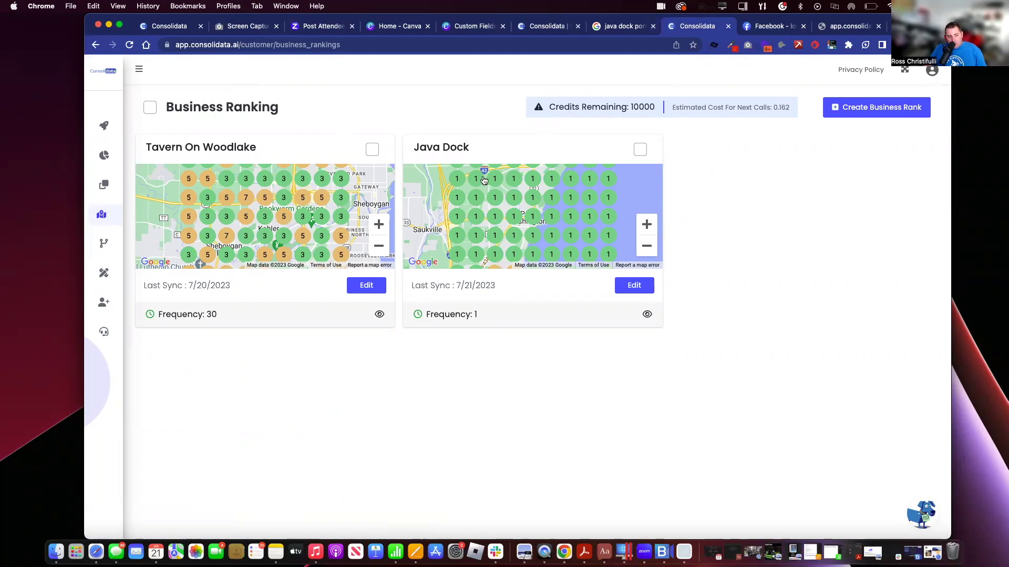
left_click(379, 246)
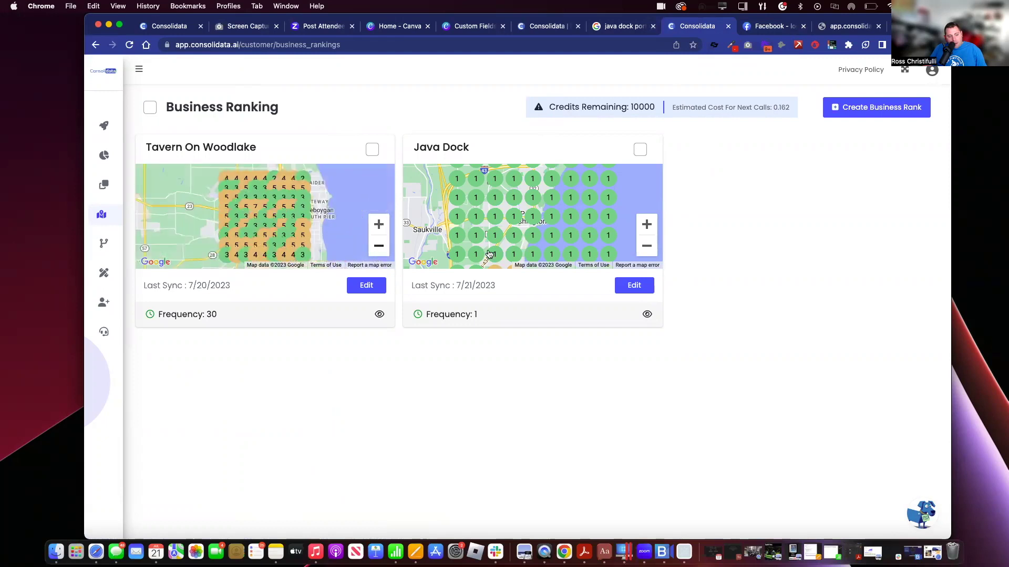
left_click(648, 247)
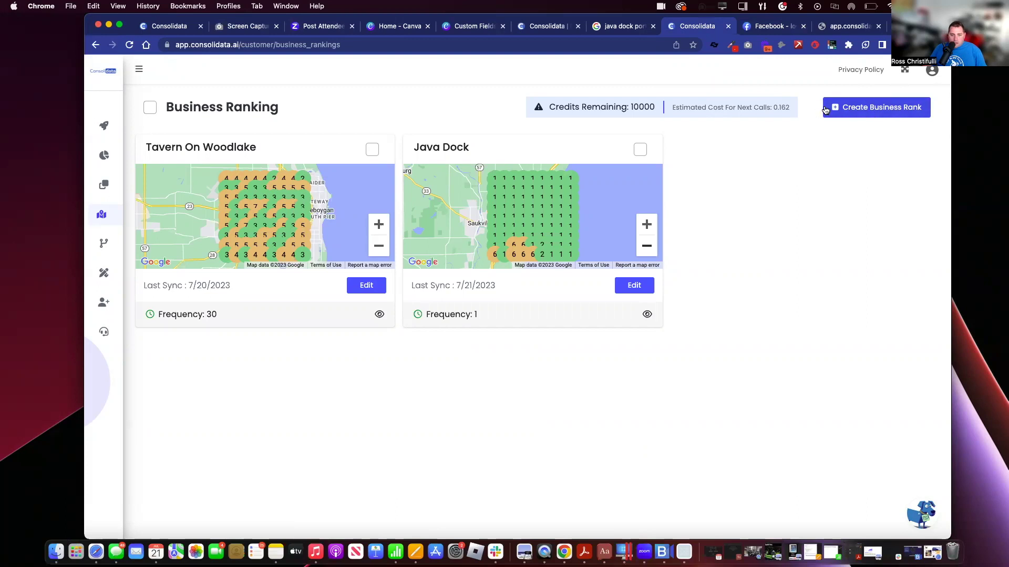
- Start a new business rank heatmap named 'Sherpers'
left_click(869, 111)
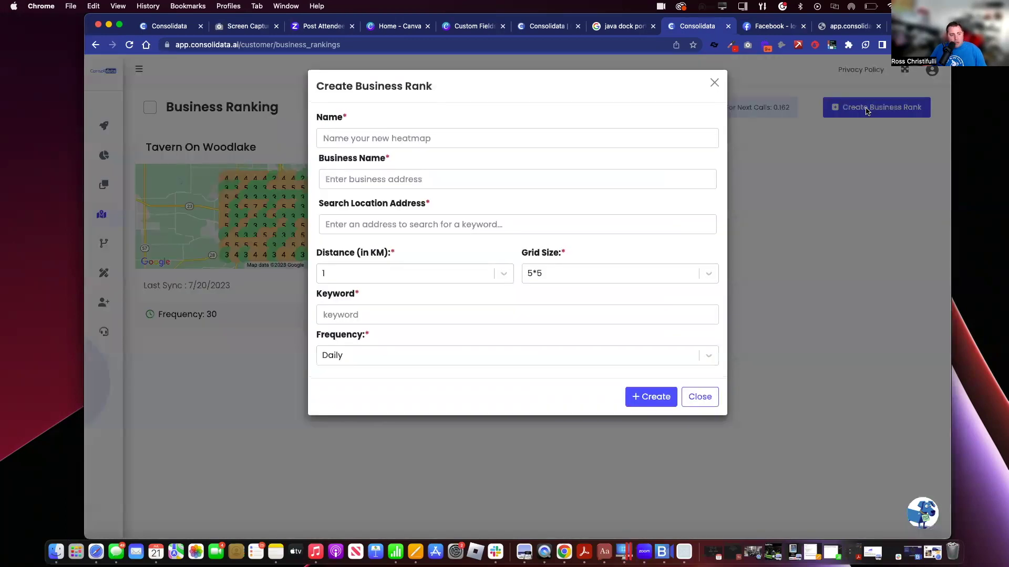
left_click(521, 131)
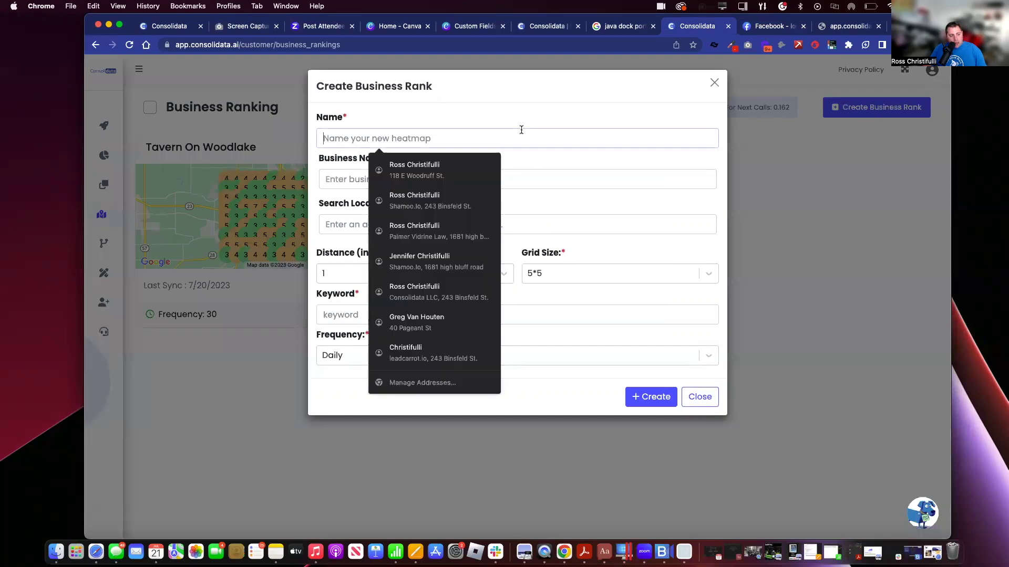
left_click(561, 160)
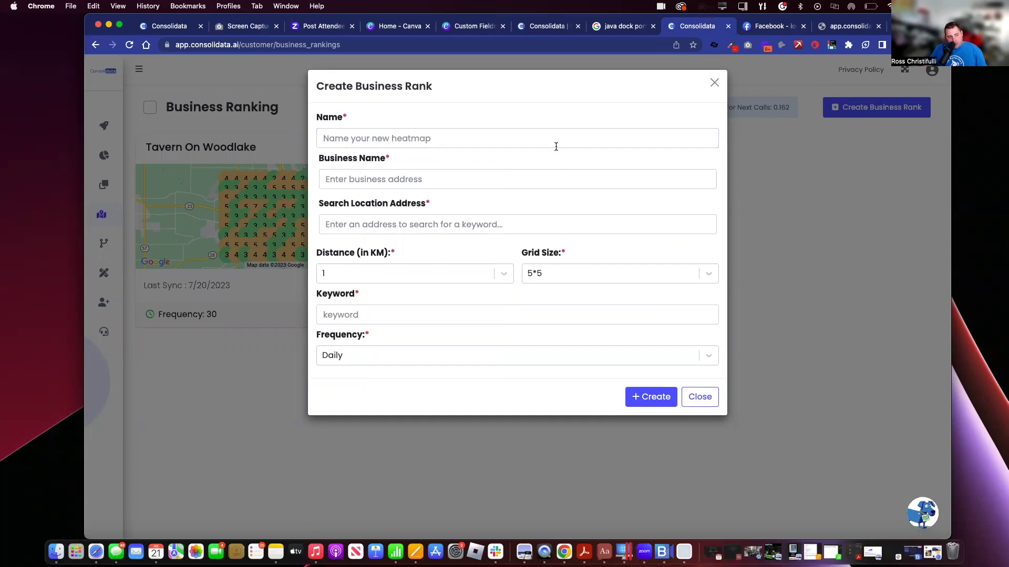
left_click(557, 144)
type("Sge")
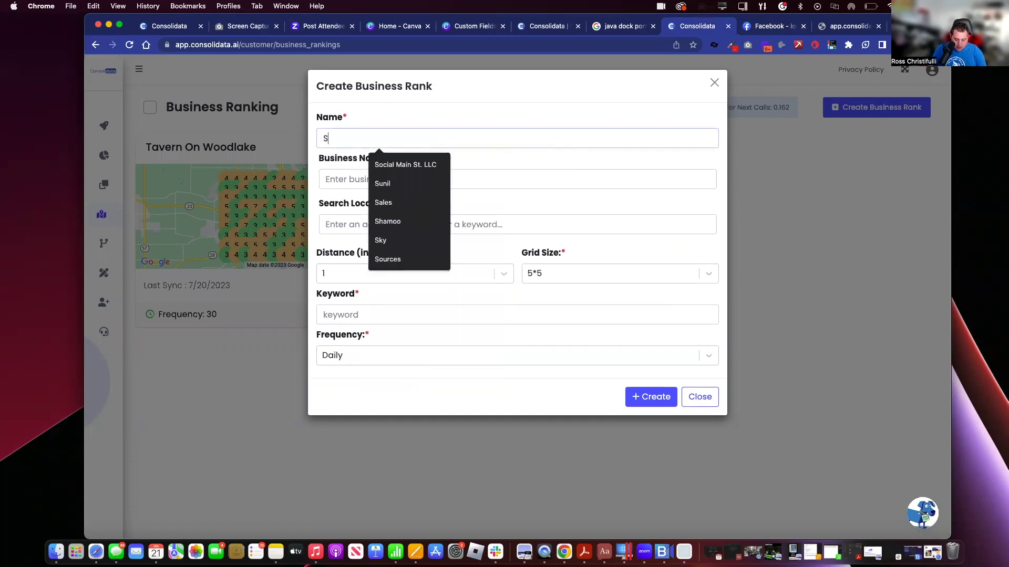
key("BackSpace")
key("BackSpace")
type("herpers")
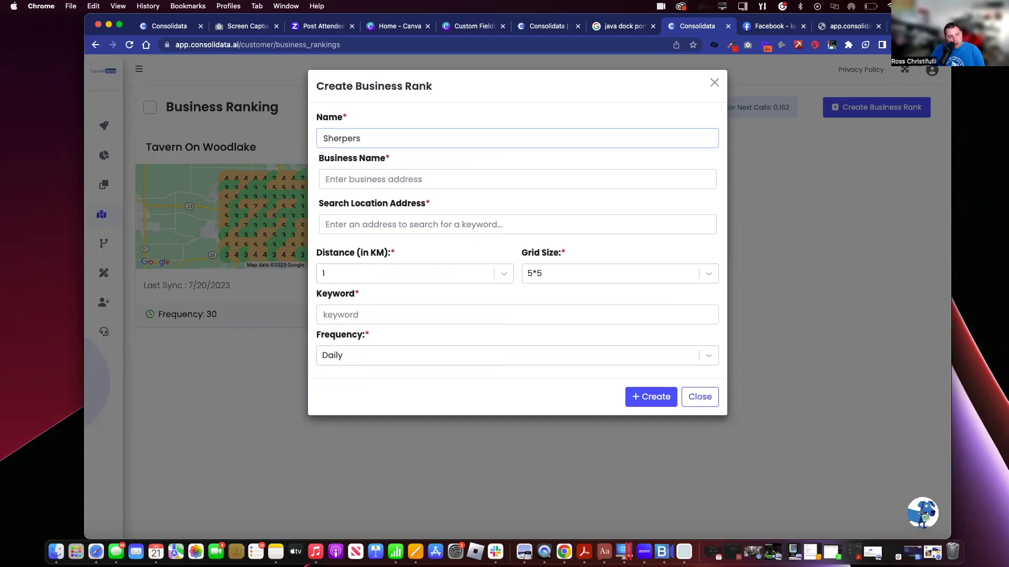
- Set the business to Sherper's, North Franklin Street, Port Washington, WI
left_click(555, 178)
type("Sherpe")
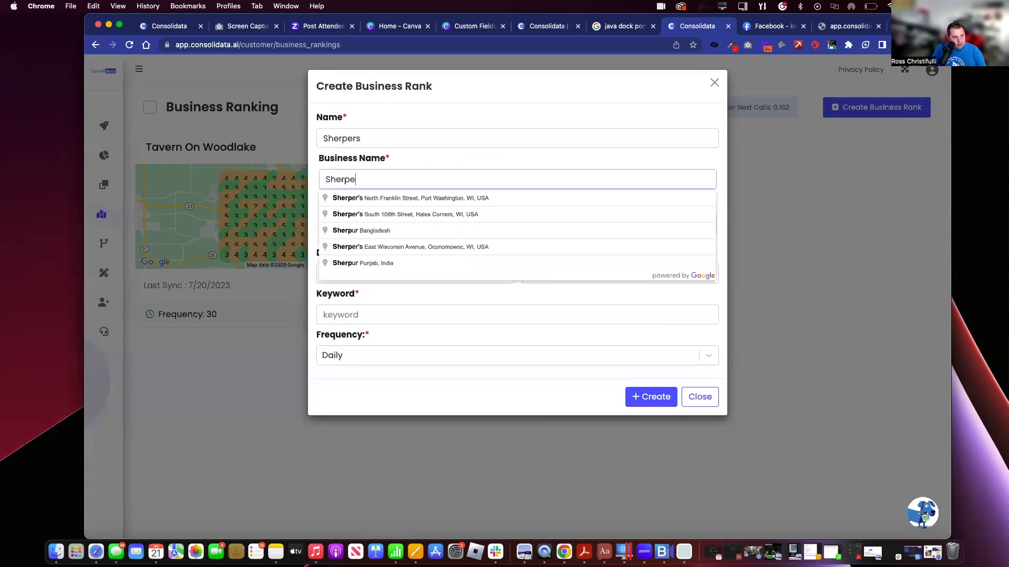
type("r")
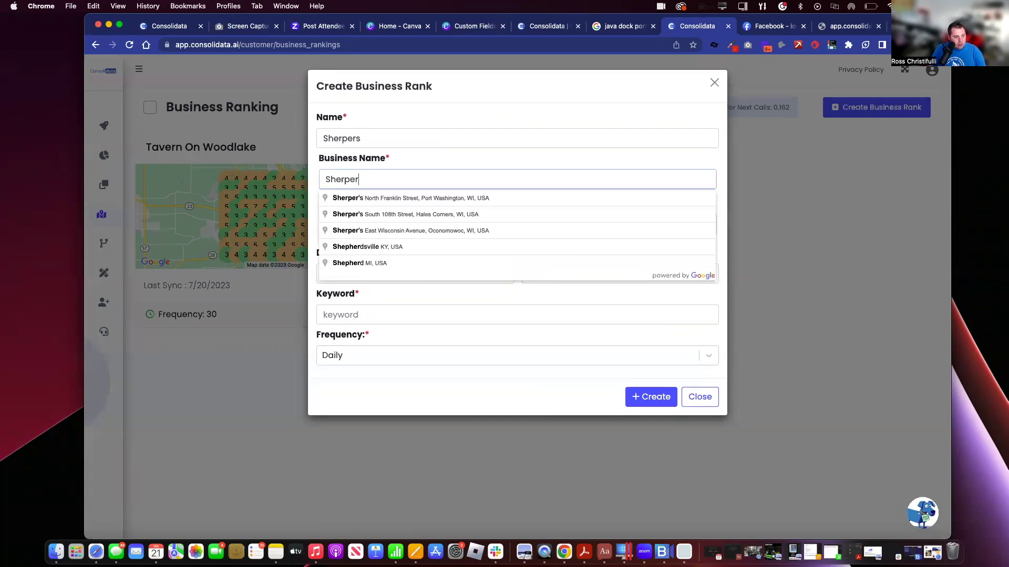
left_click(555, 199)
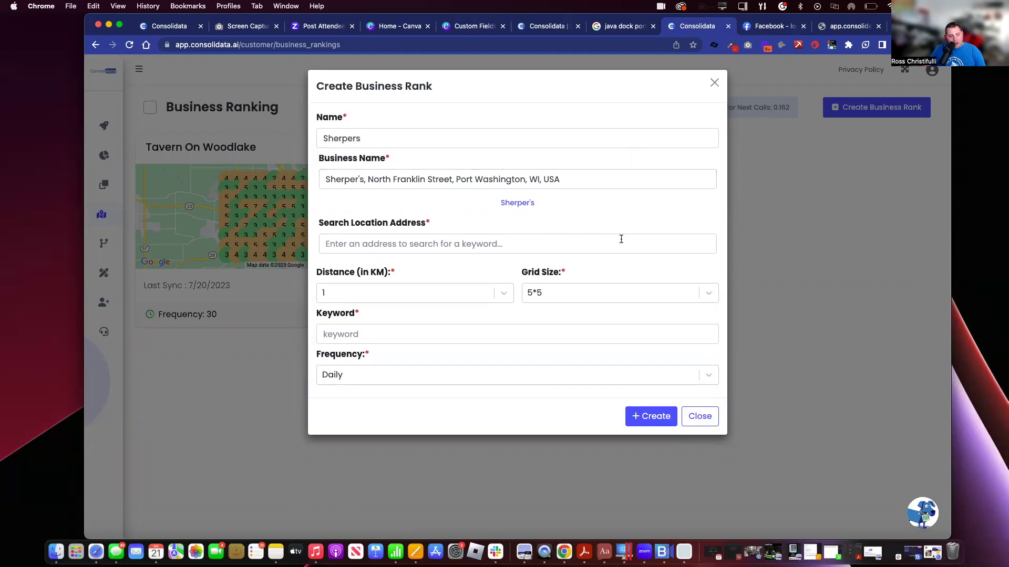
- Search Google for 'sherpers' to get its Port Washington address, then return to Consolidata
key("super+t")
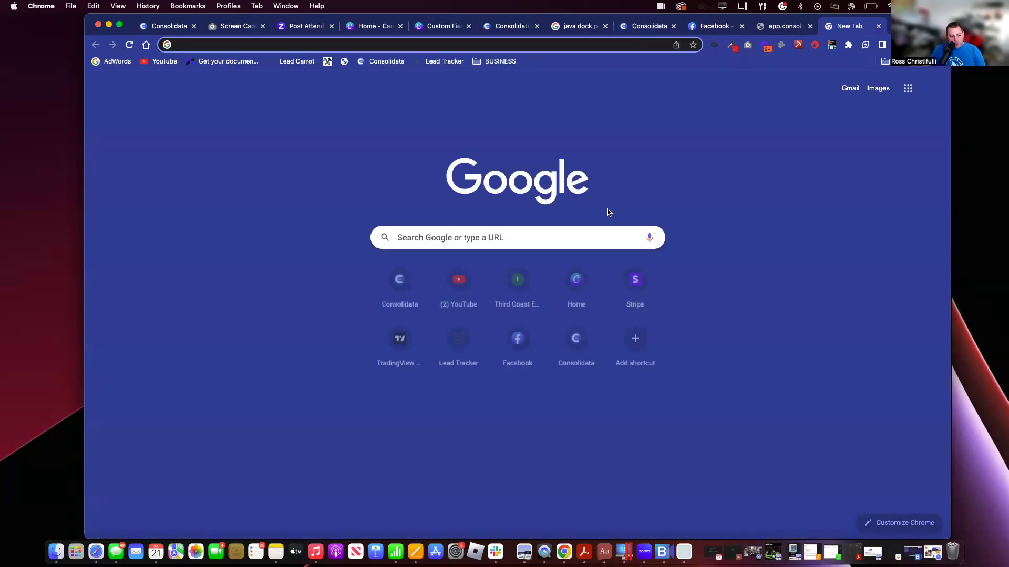
left_click(579, 231)
type("sherpers")
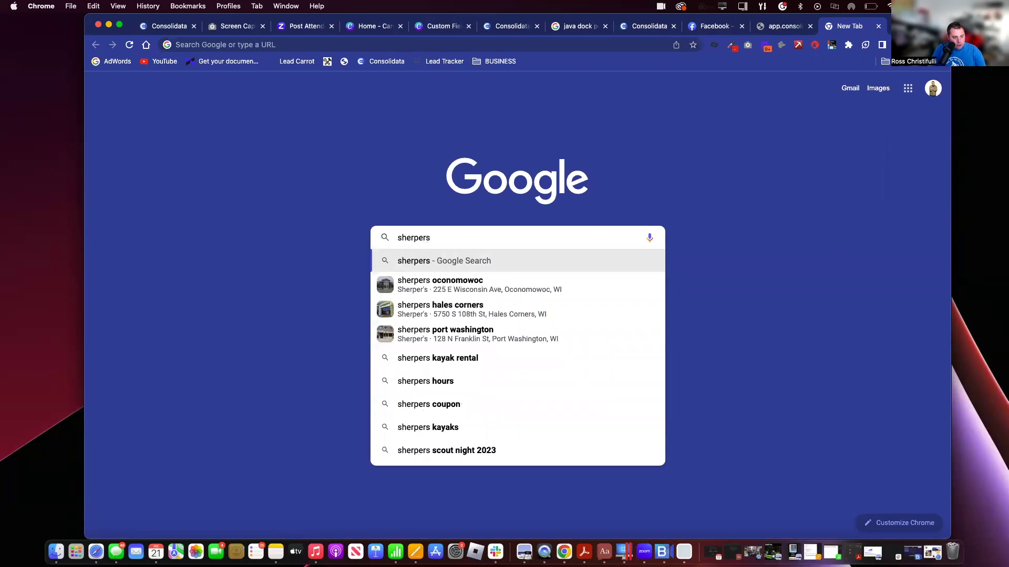
left_click(550, 336)
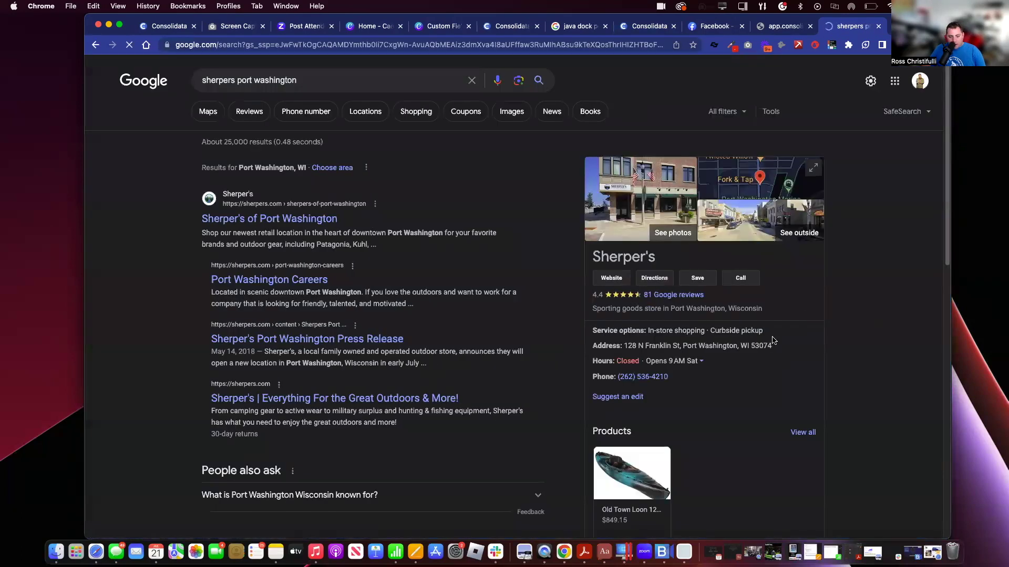
left_click_drag(593, 361, 627, 349)
key("super+c")
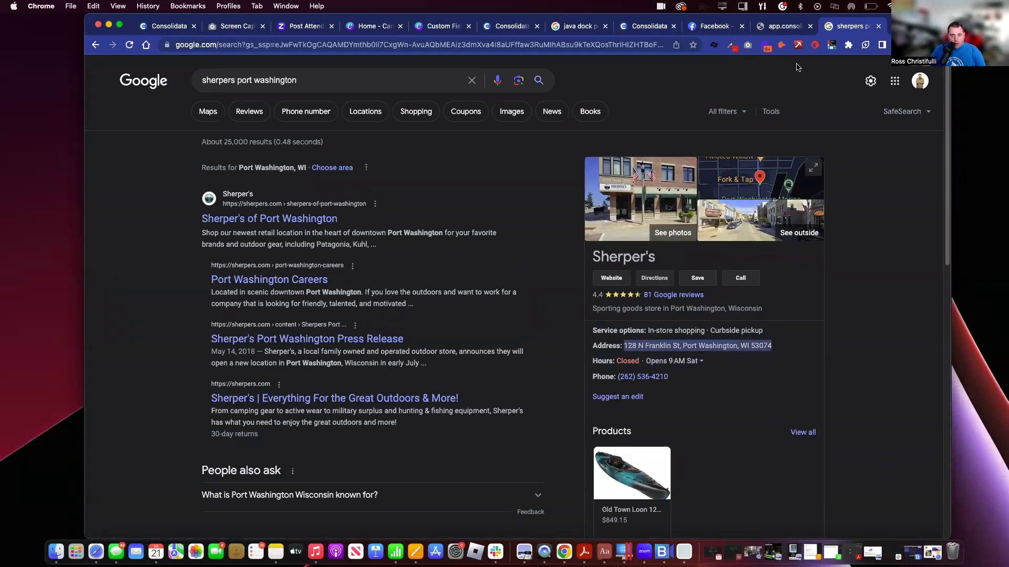
left_click(772, 34)
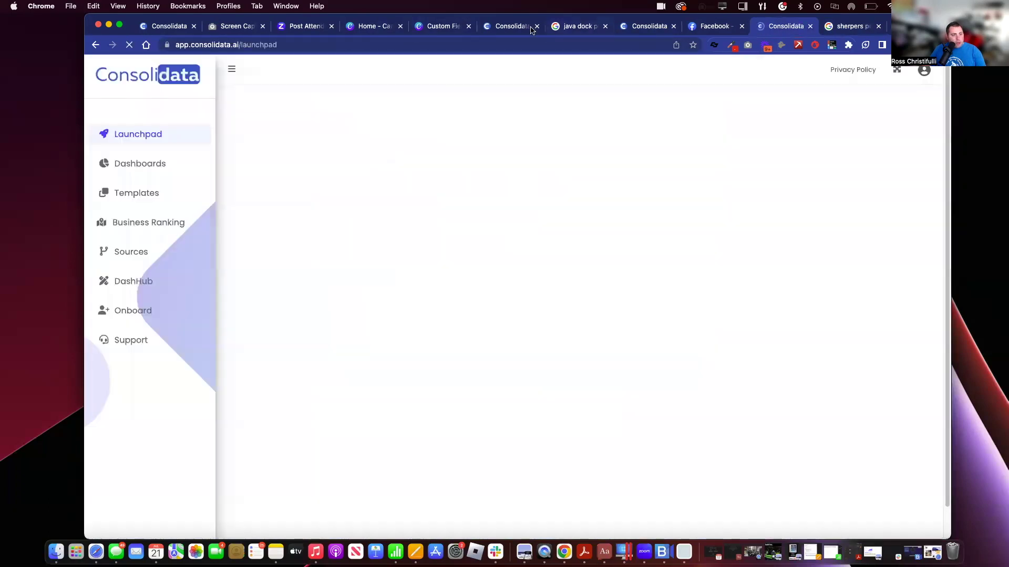
left_click(515, 30)
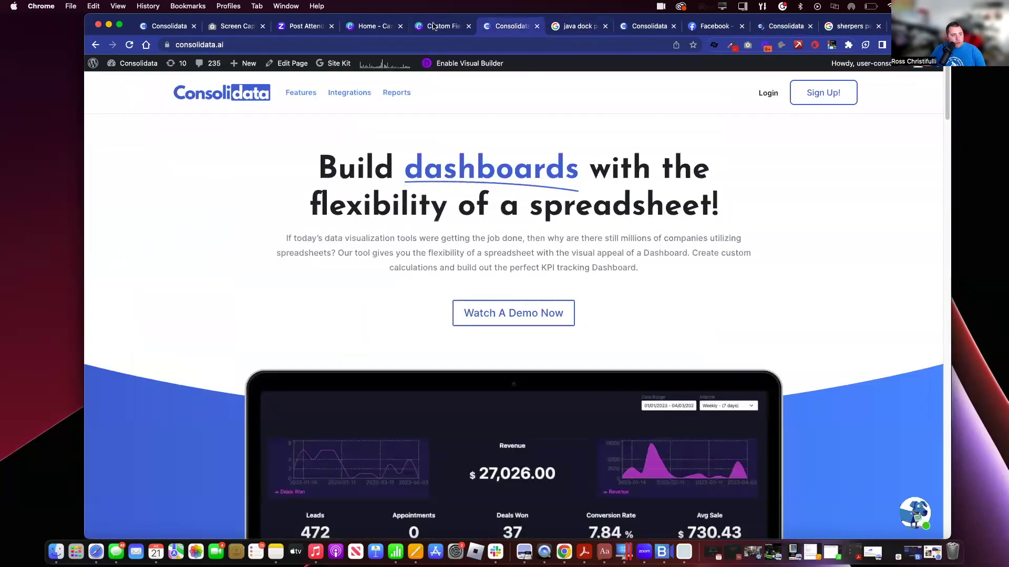
left_click(645, 30)
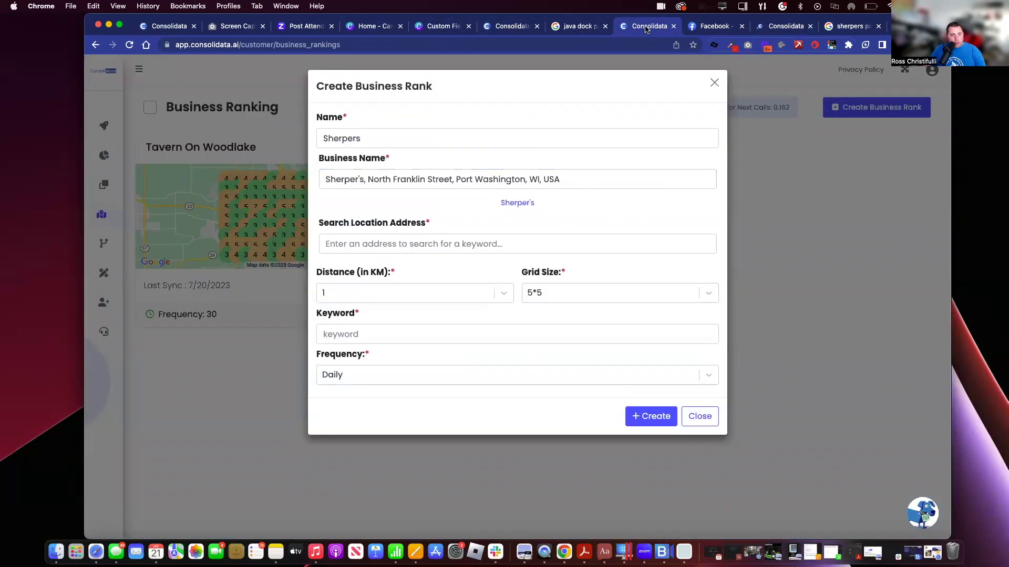
- Set the search location to 128 N Franklin St, Port Washington, WI 53074 with a 9*9 grid
left_click(477, 244)
key("super+v")
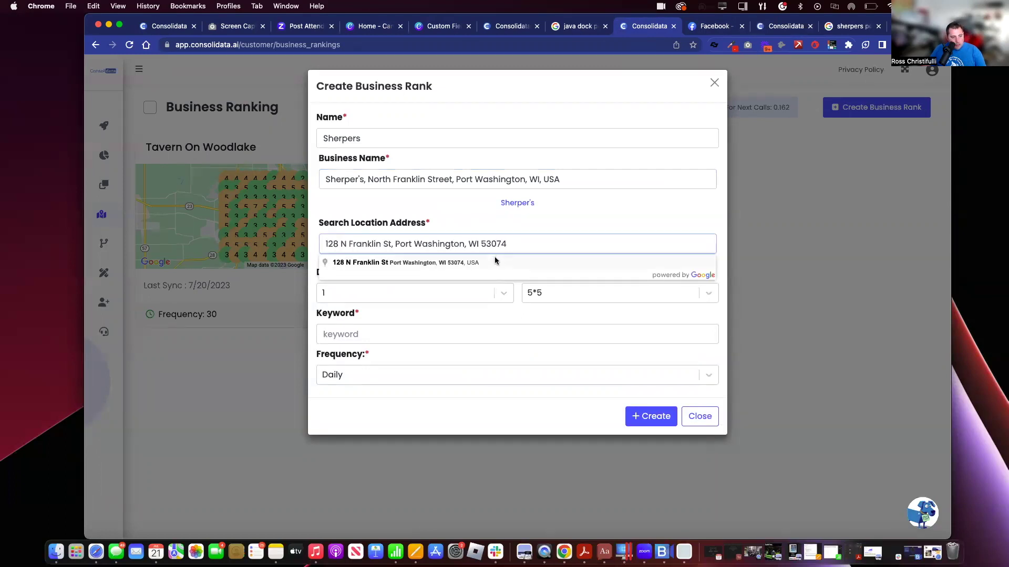
left_click(491, 266)
left_click(528, 293)
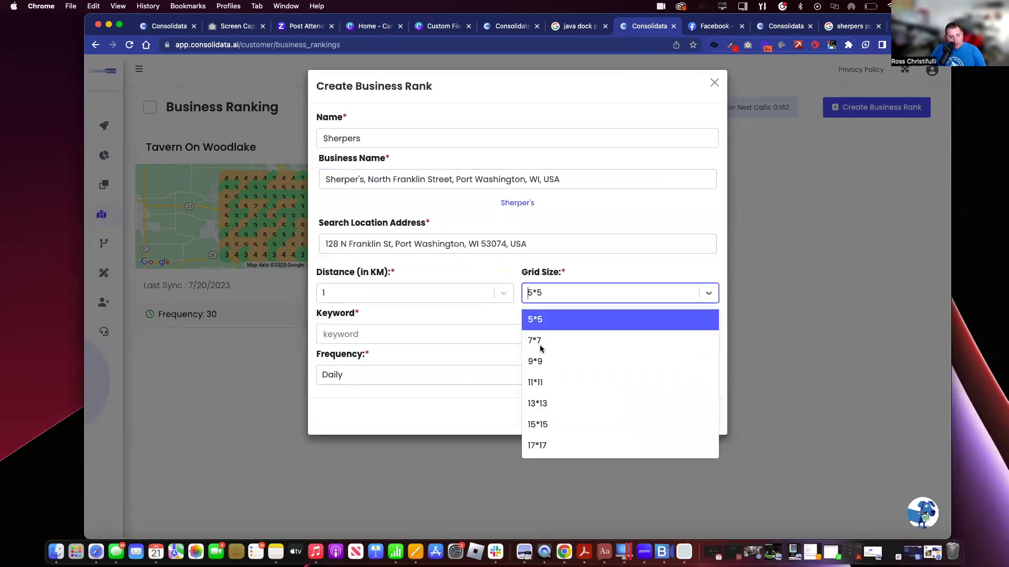
left_click(540, 362)
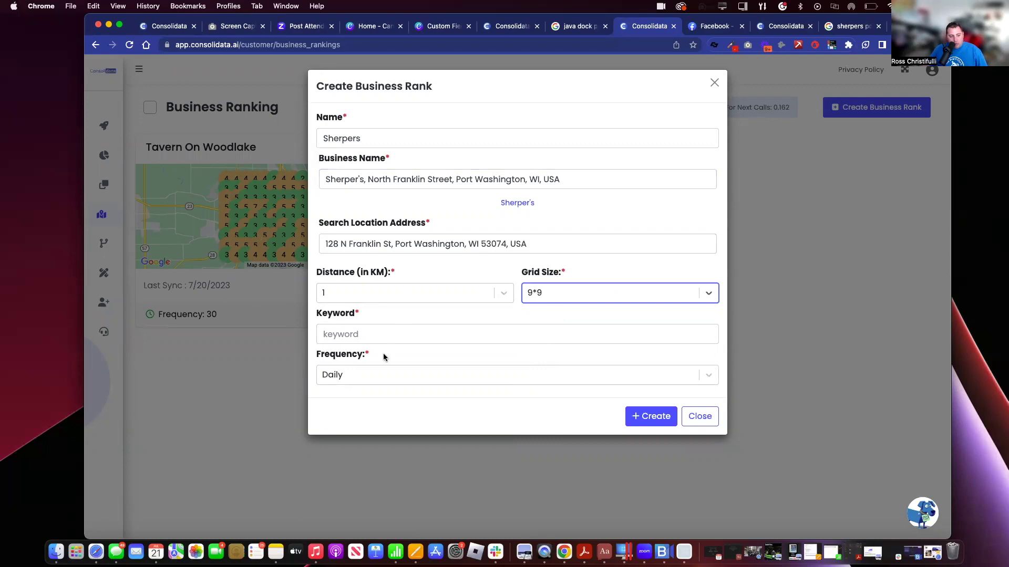
left_click(389, 317)
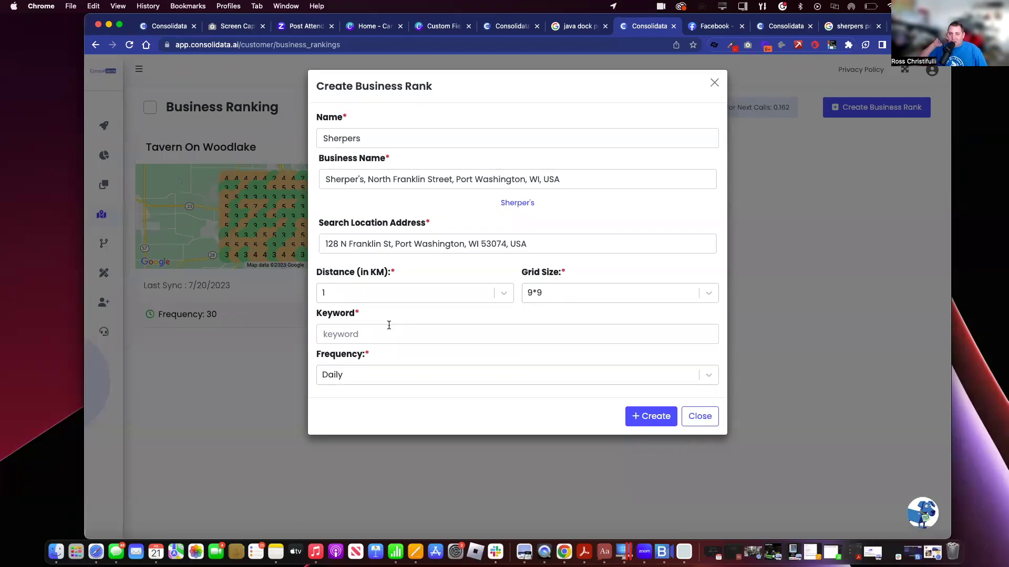
- Enter 'Kayaks' as the search keyword, without a trailing space
left_click(381, 326)
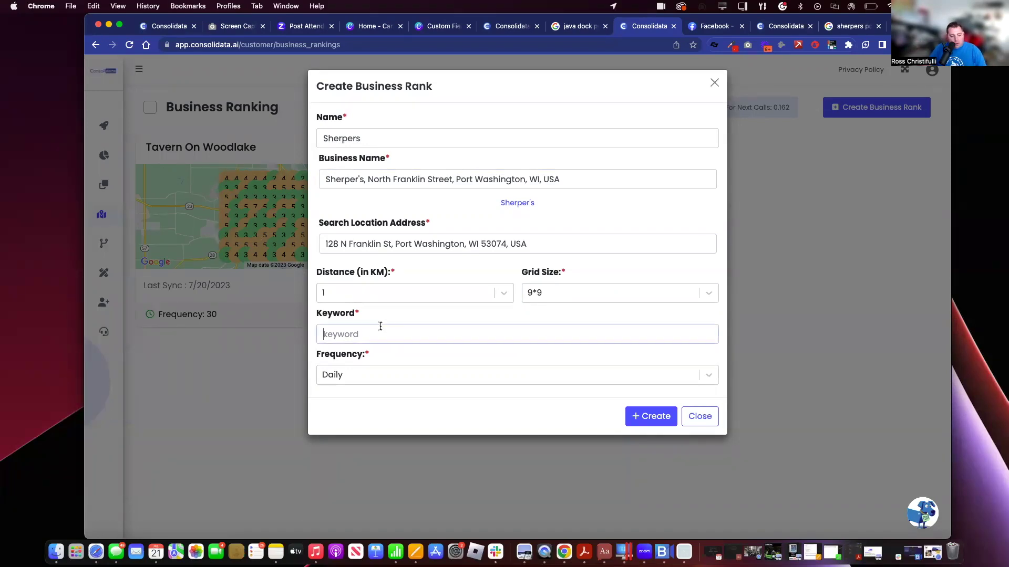
type("Kay")
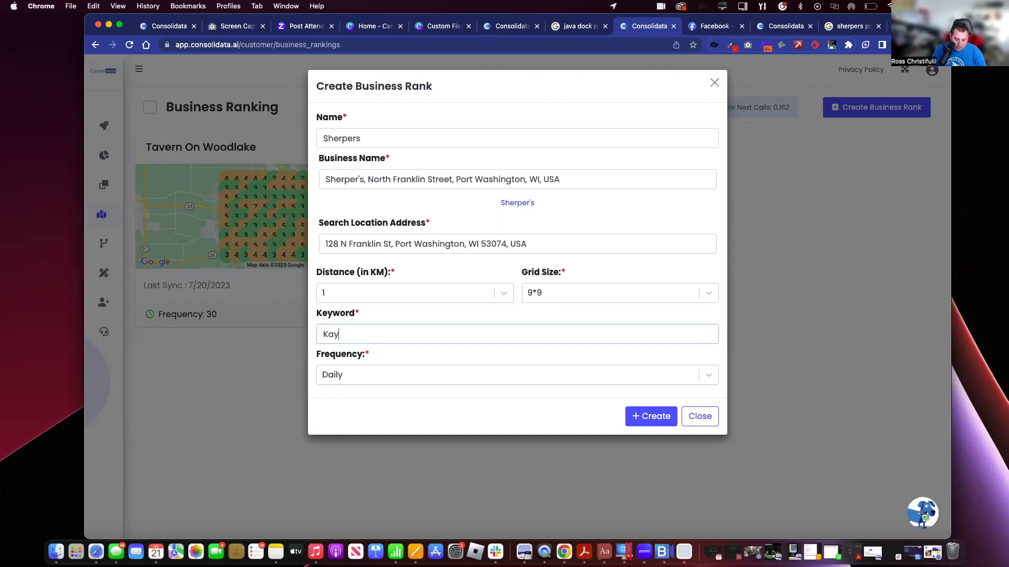
type("aks")
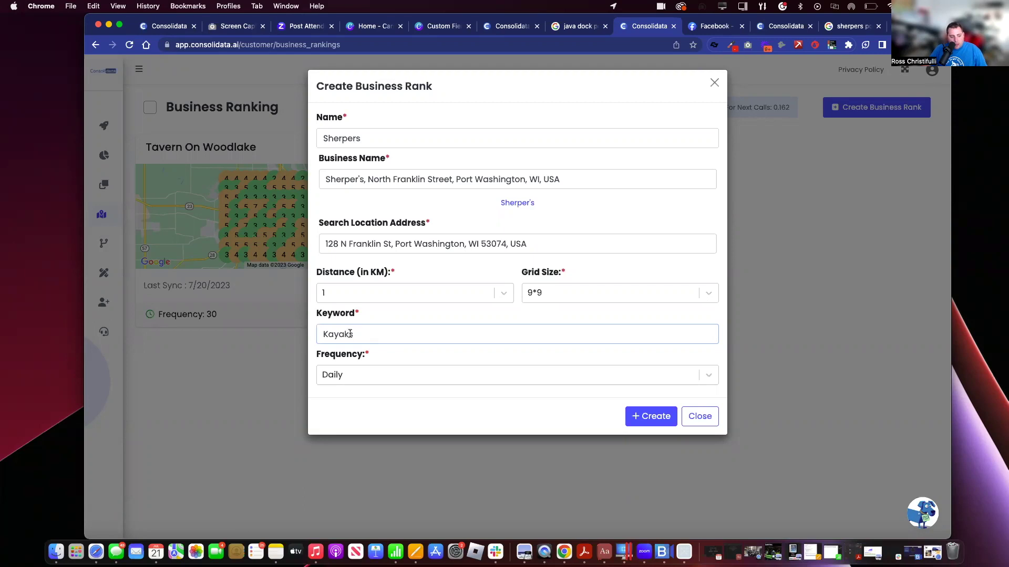
left_click_drag(353, 334, 317, 335)
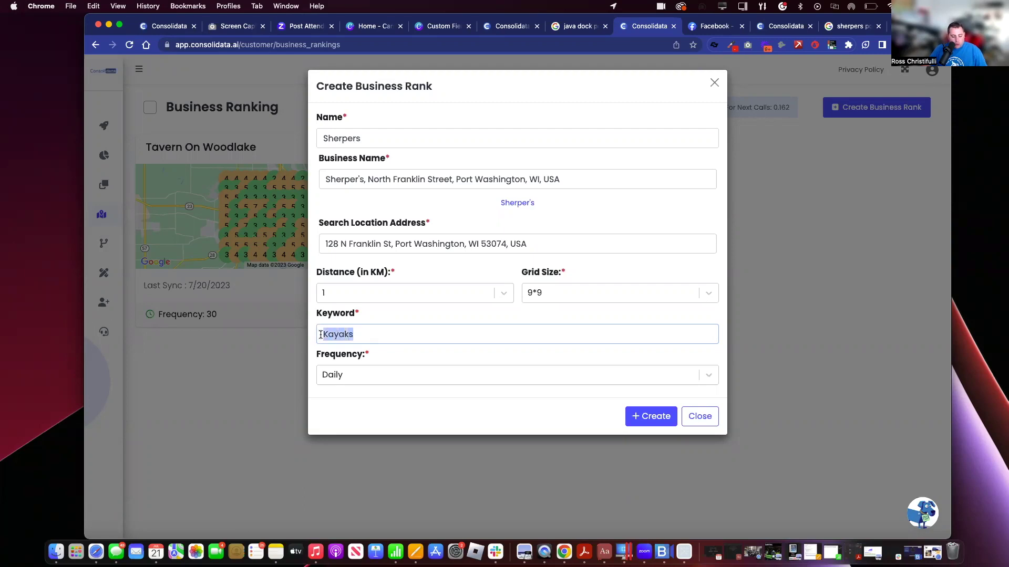
left_click(530, 336)
key("BackSpace")
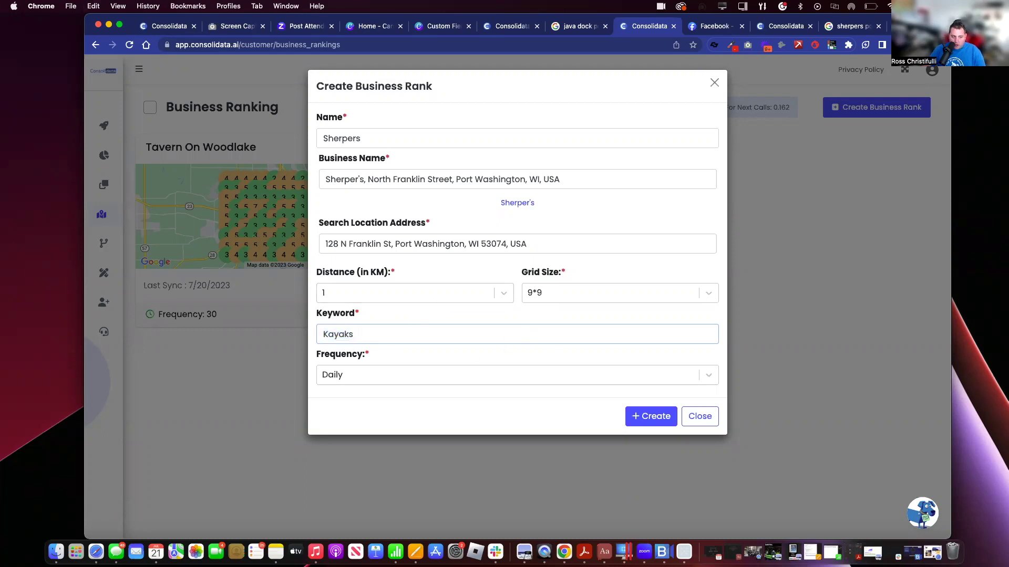
- Create the Sherpers ranking, glance at Java Dock's details, and return to the list
left_click(645, 416)
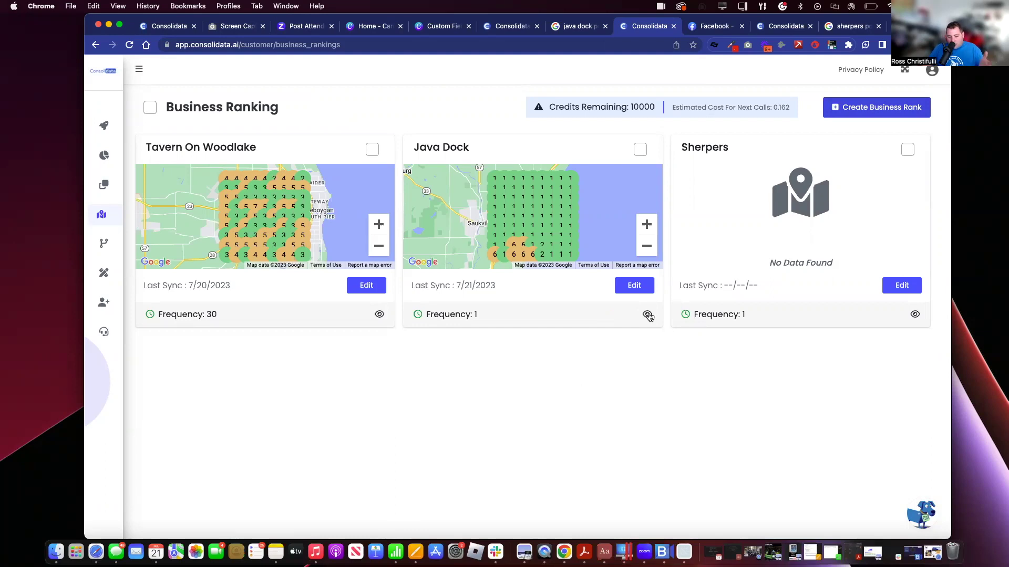
left_click(648, 315)
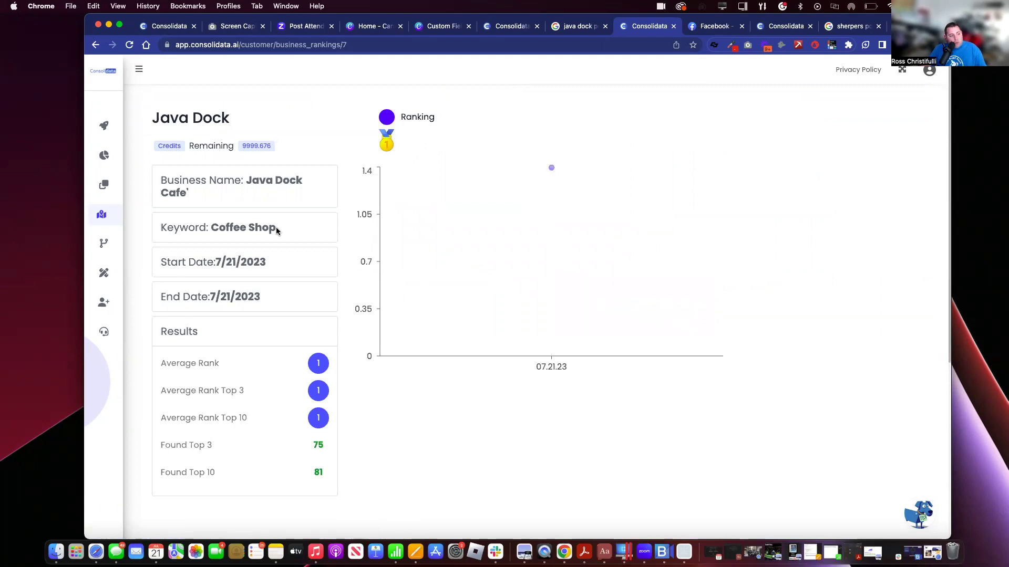
scroll(386, 198, "down", 1)
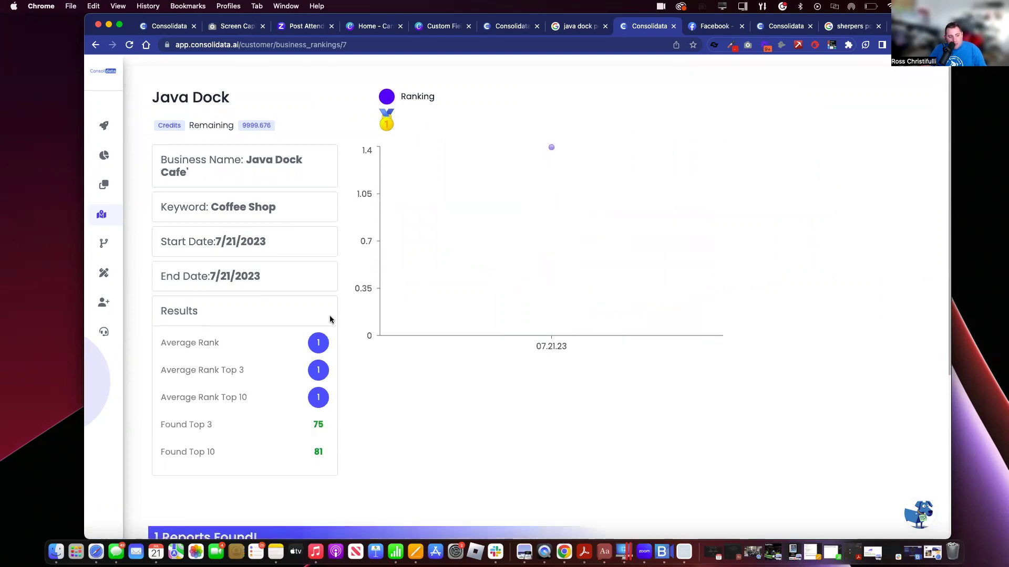
scroll(338, 273, "up", 1)
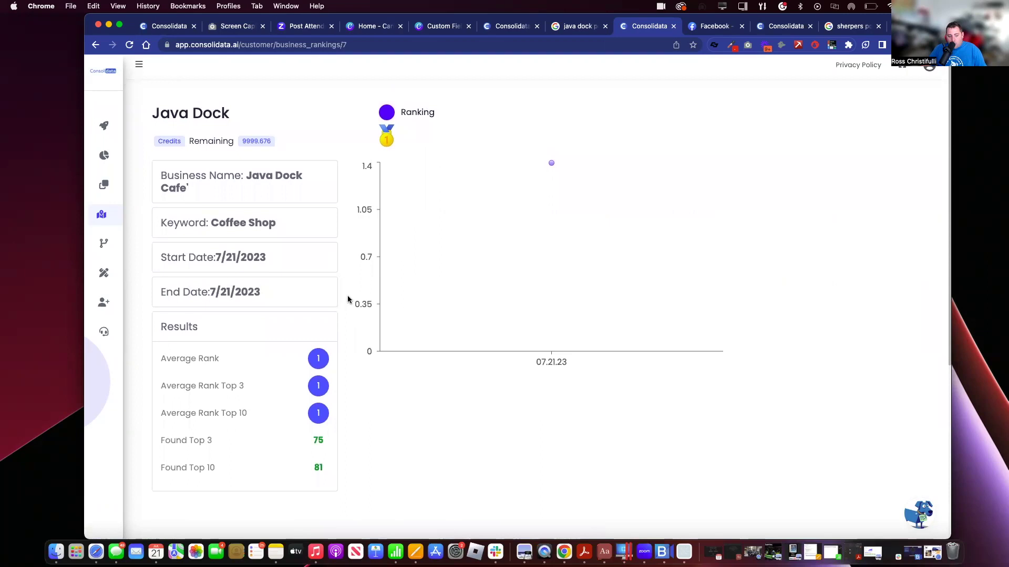
mouse_move(552, 165)
left_click(96, 45)
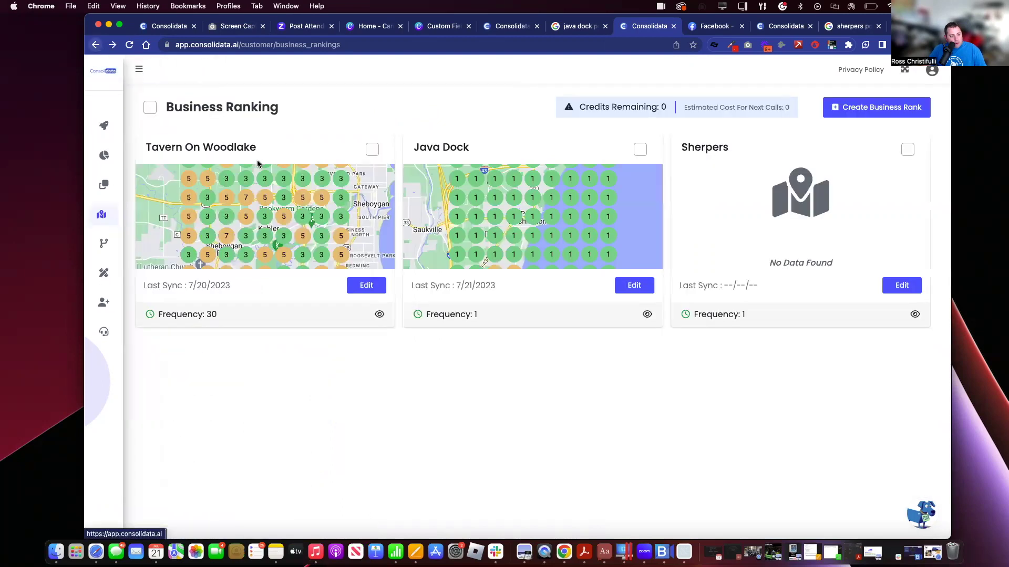
- Open Tavern On Woodlake's details to see its average rank 4 chart and results
left_click(379, 314)
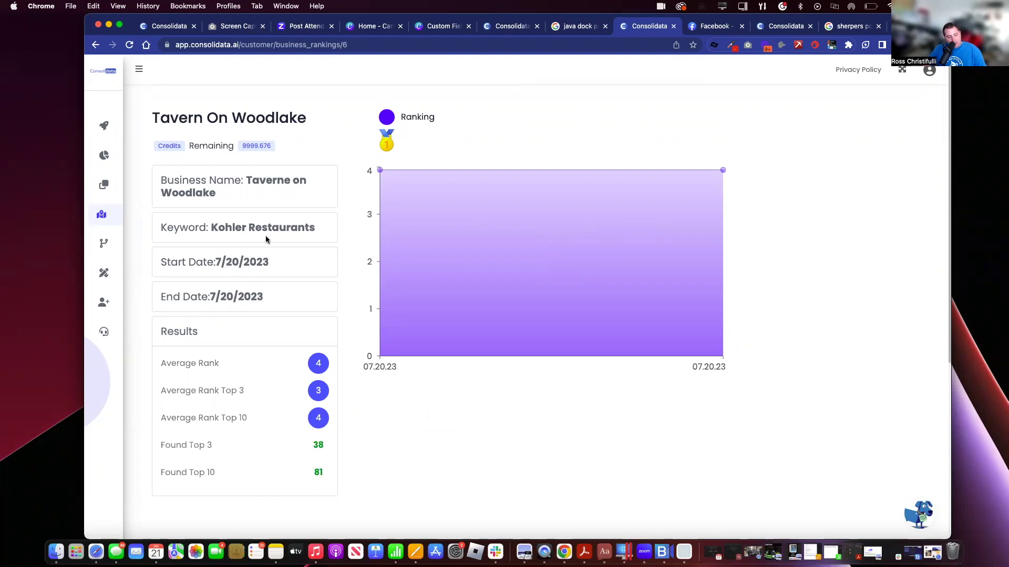
mouse_move(382, 180)
mouse_move(401, 286)
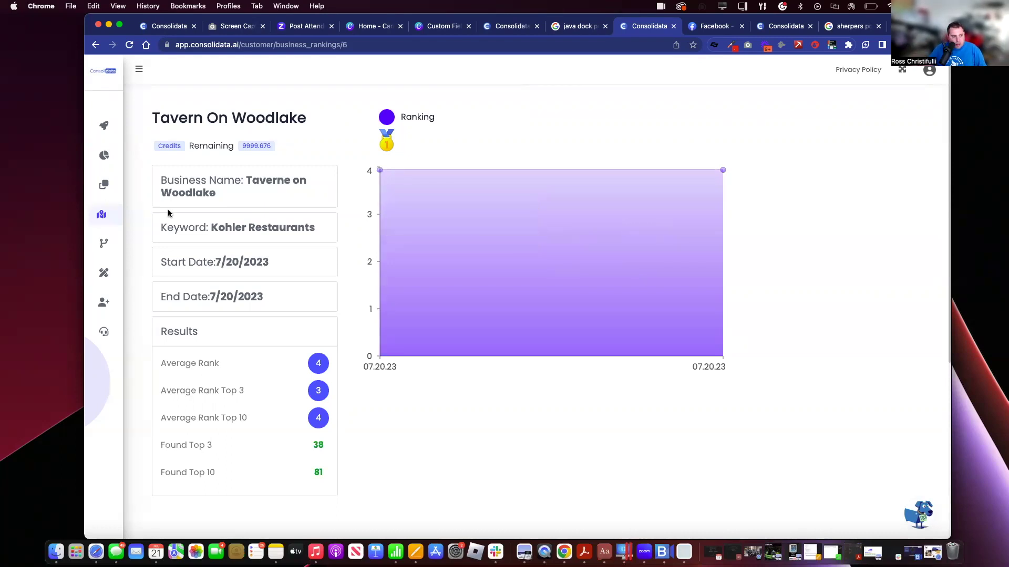
- Return to the list and zoom out the Sherpers heatmap, now ranked 1 throughout
left_click(98, 221)
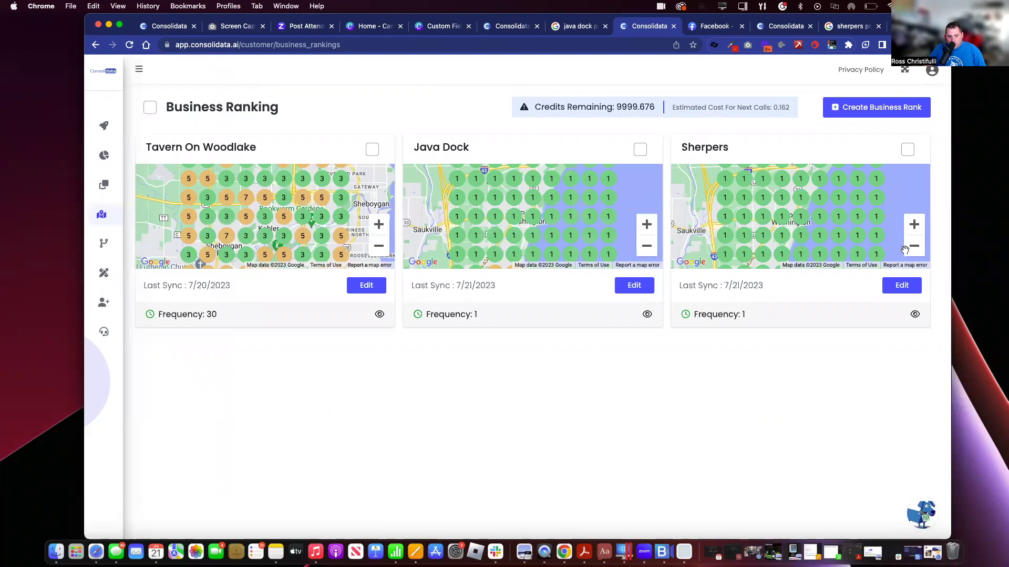
left_click(906, 247)
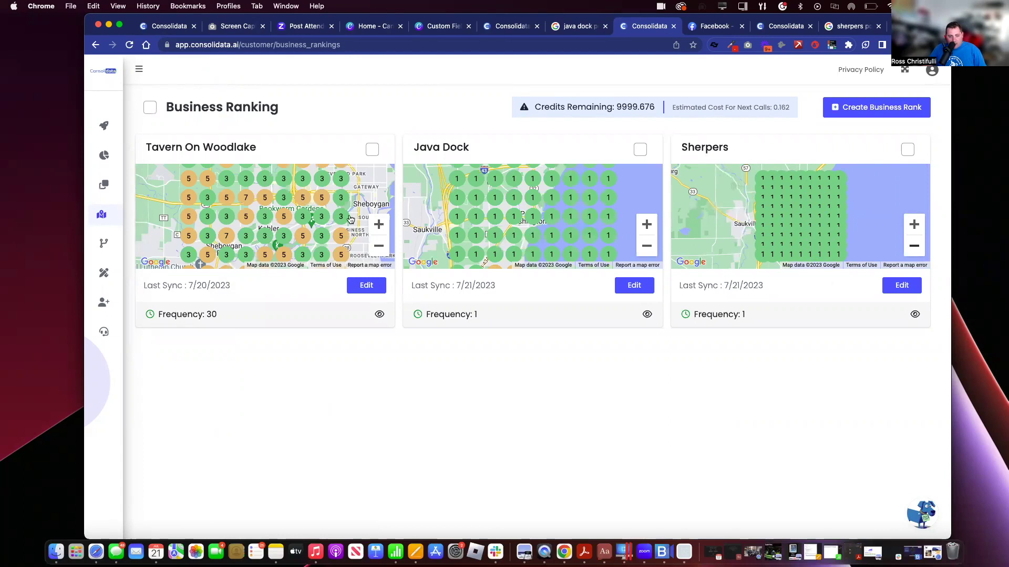
mouse_move(121, 194)
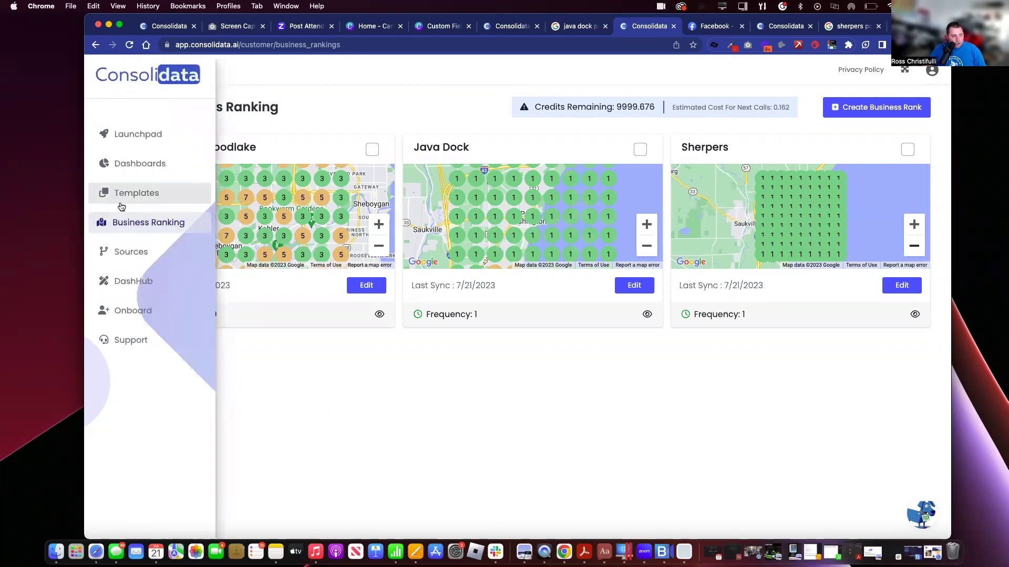
- Go to the Dashboards page and scroll down through the 36 dashboards
left_click(148, 170)
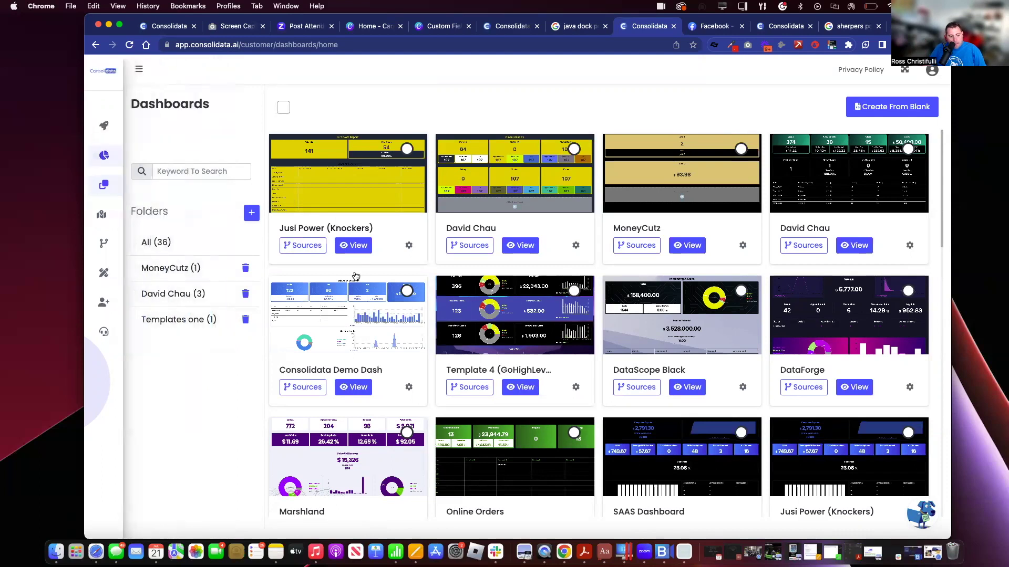
scroll(450, 332, "down", 7)
scroll(450, 332, "down", 10)
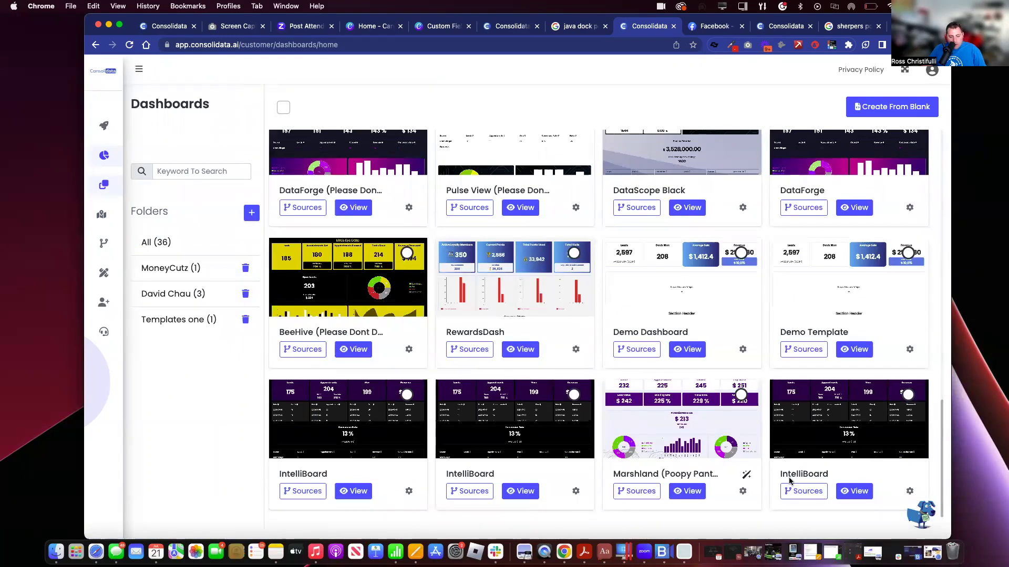
- Open the last dashboard and add a Business Ranking widget beside the Conversion Rate card
left_click(862, 497)
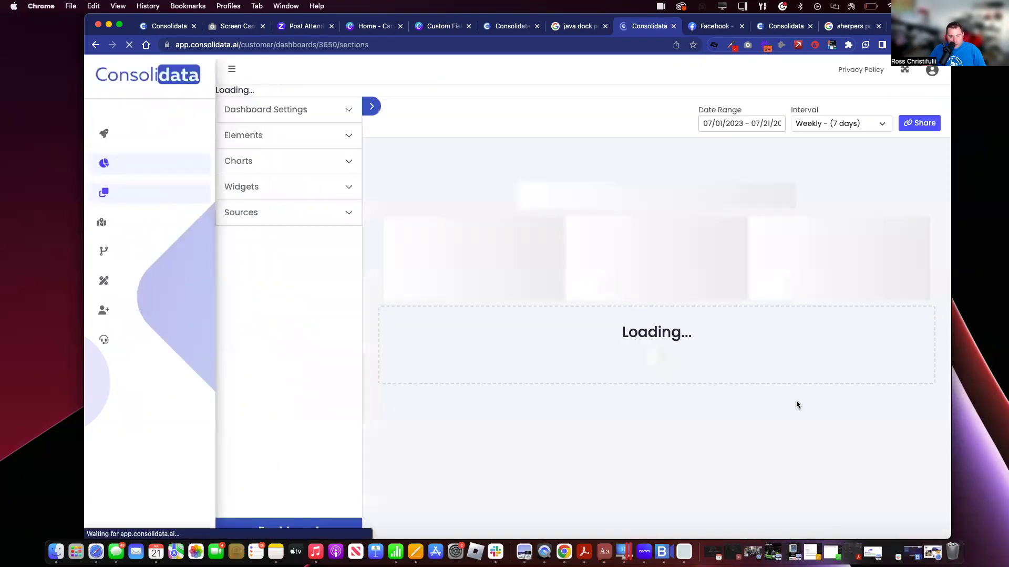
scroll(741, 331, "down", 3)
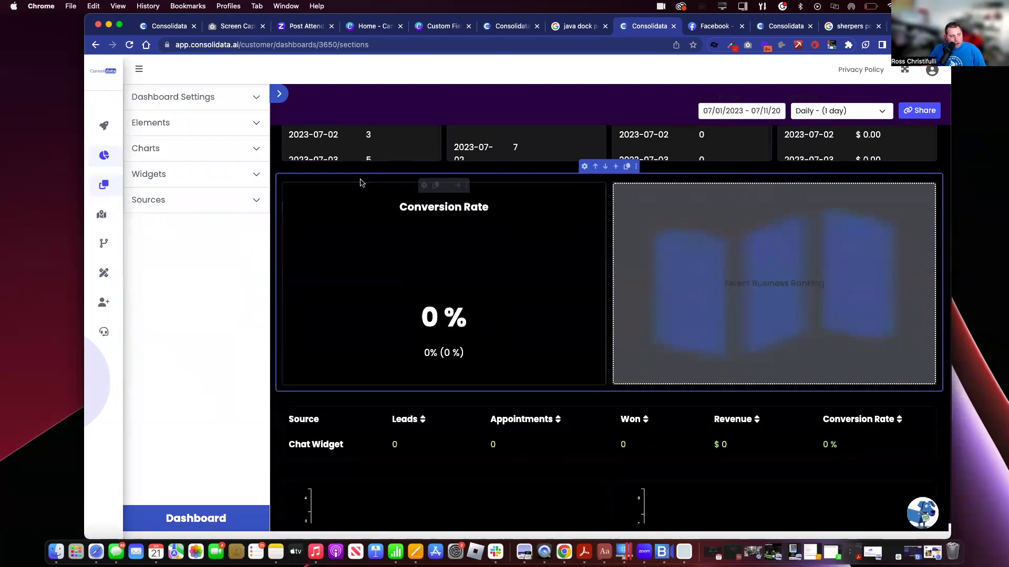
left_click(244, 175)
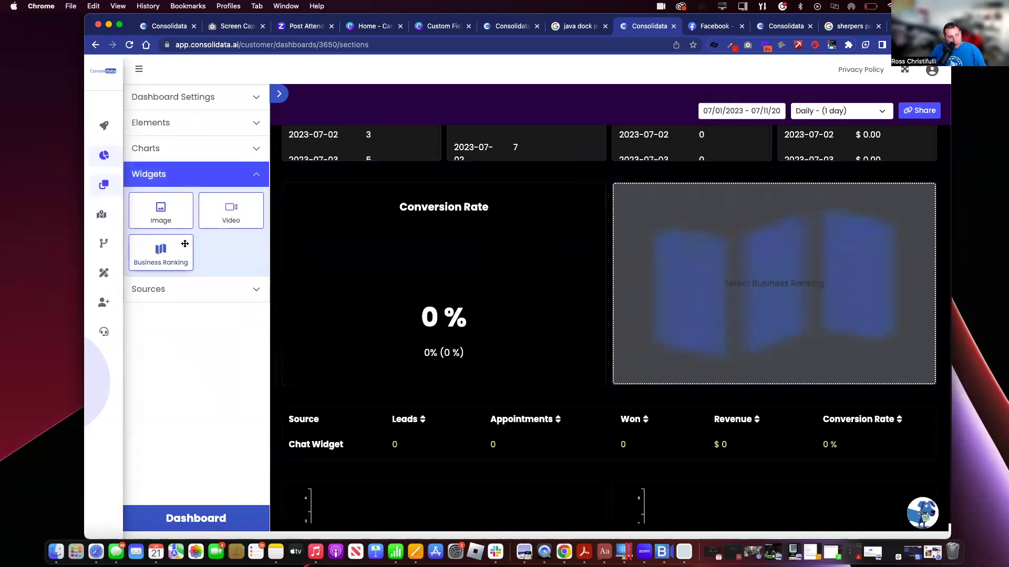
left_click_drag(160, 251, 772, 266)
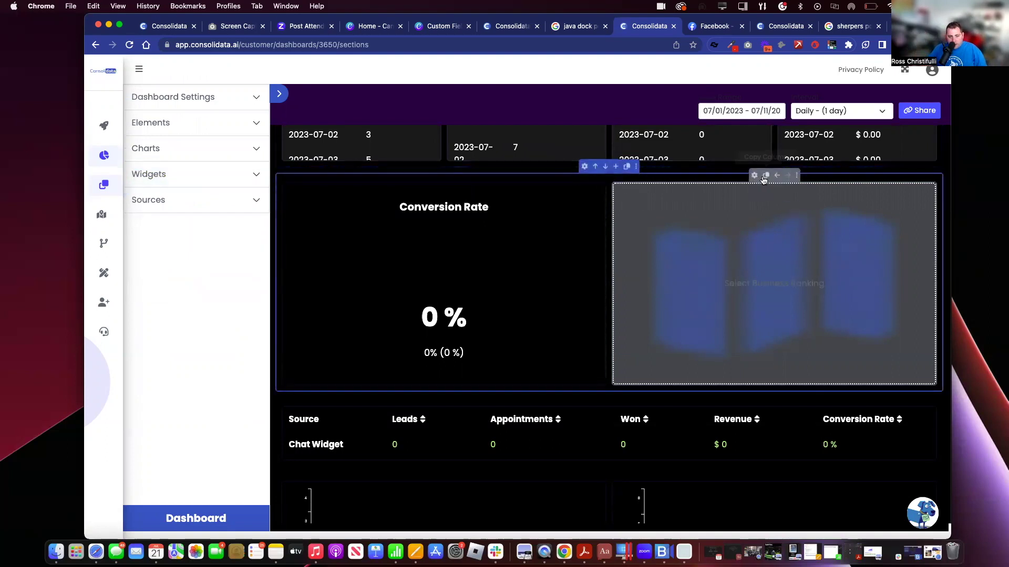
- Choose Sherpers as the business shown in the ranking widget
left_click(755, 176)
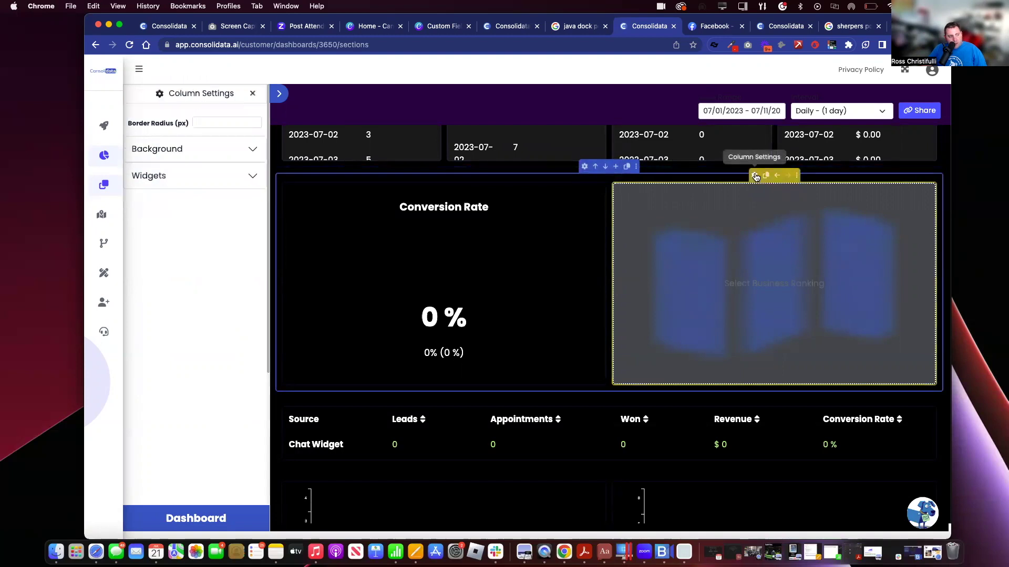
left_click(243, 177)
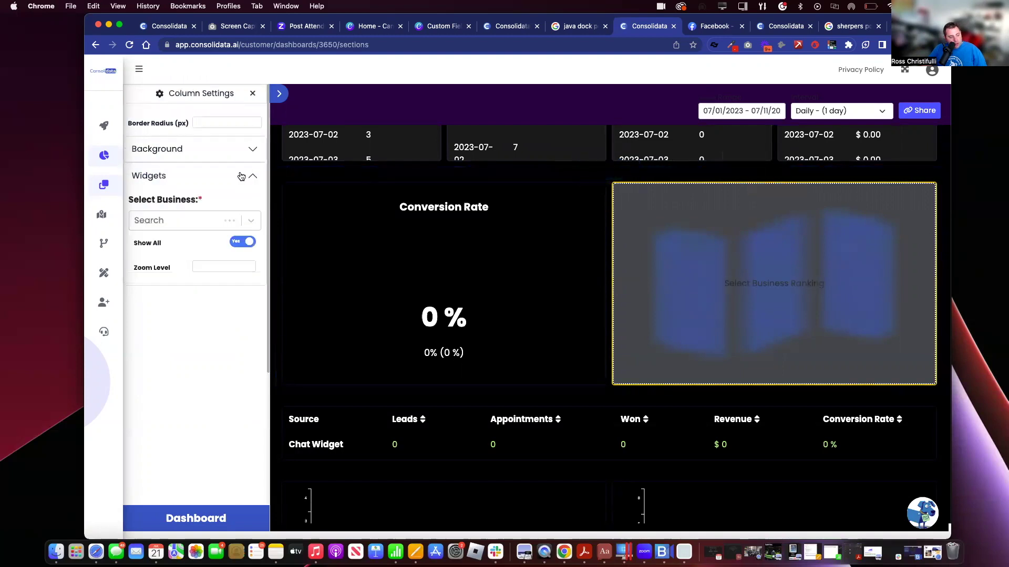
left_click(245, 222)
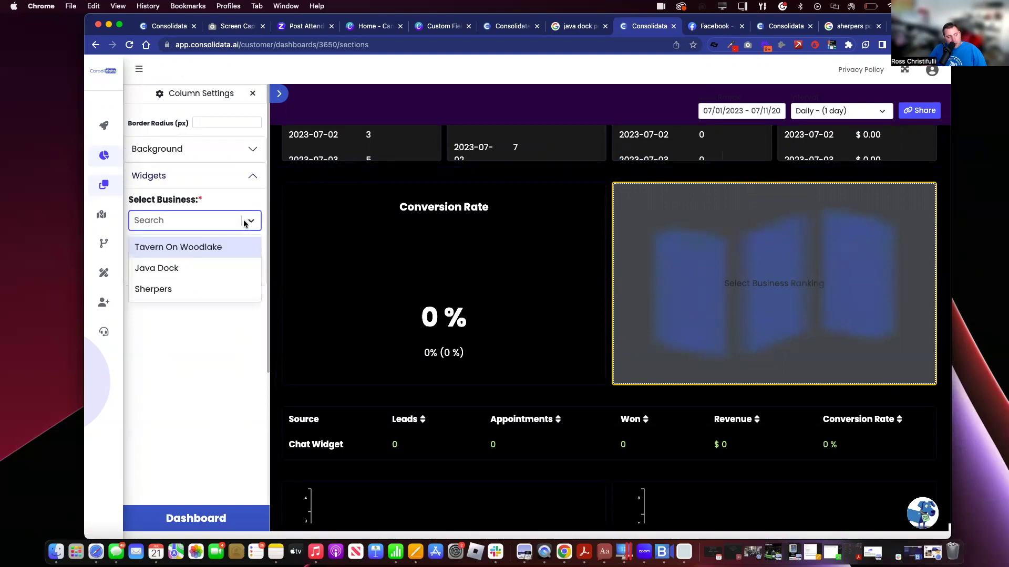
left_click(229, 290)
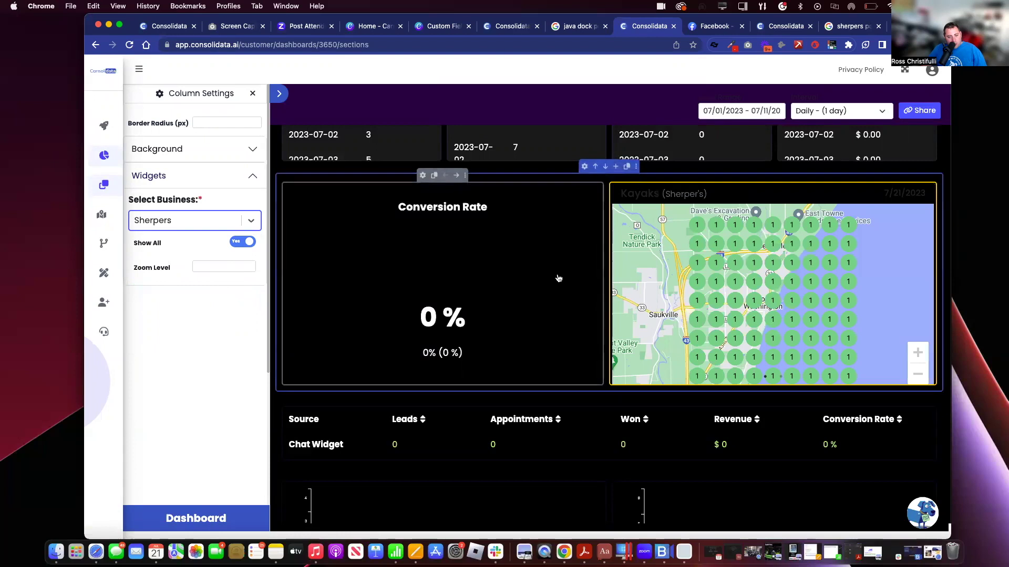
- Raise the Kayaks map zoom level to 12
left_click(251, 268)
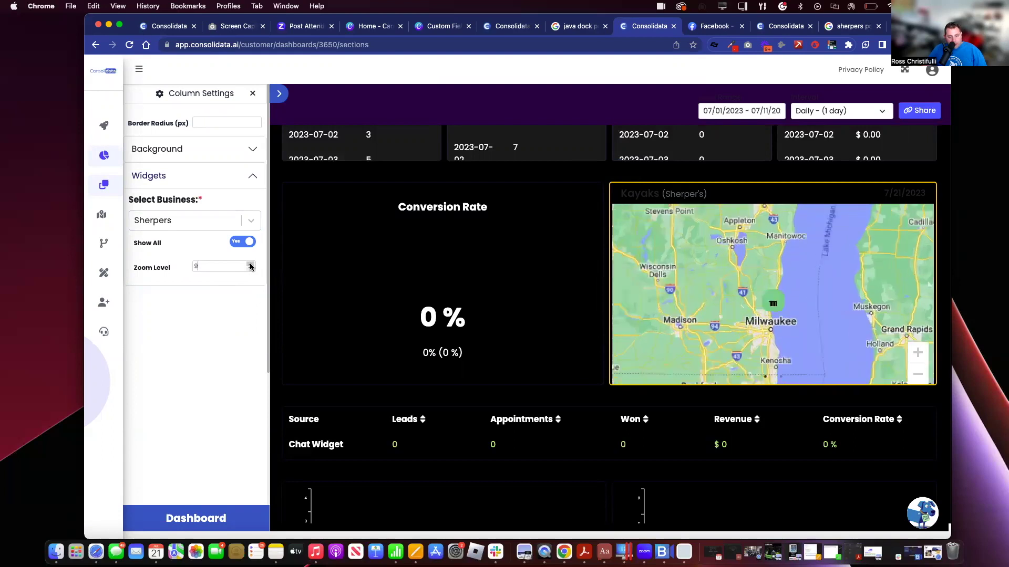
left_click(250, 266)
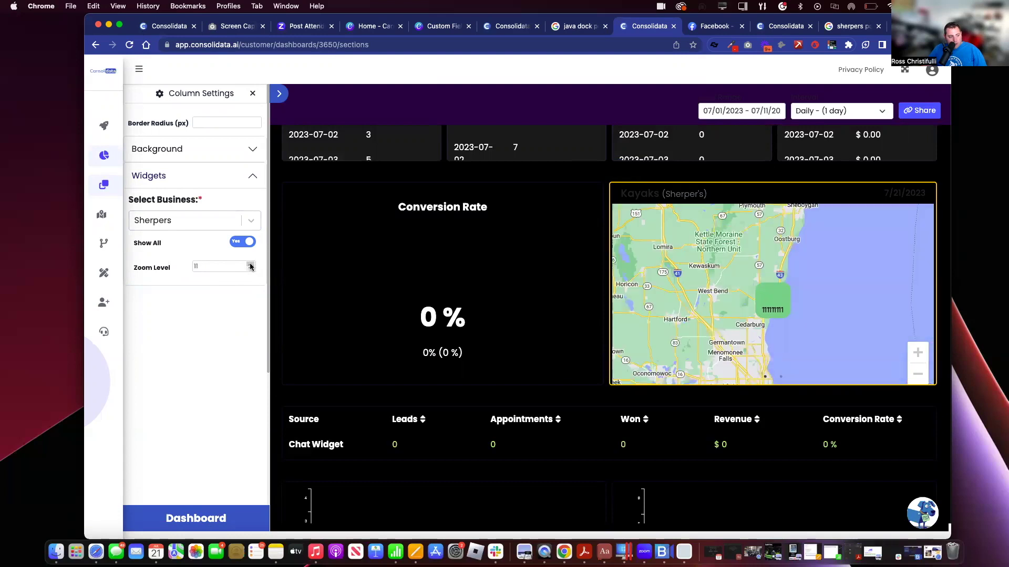
left_click(250, 267)
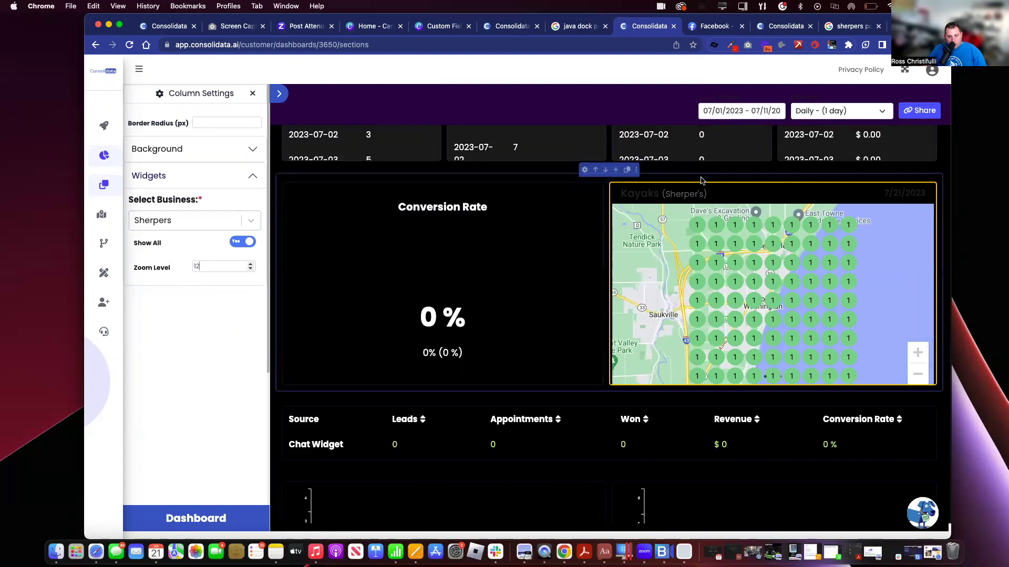
- Set the section height to 455 px with a white (FFFFFF) title font, keeping the title hidden
left_click(585, 170)
left_click_drag(243, 126, 243, 128)
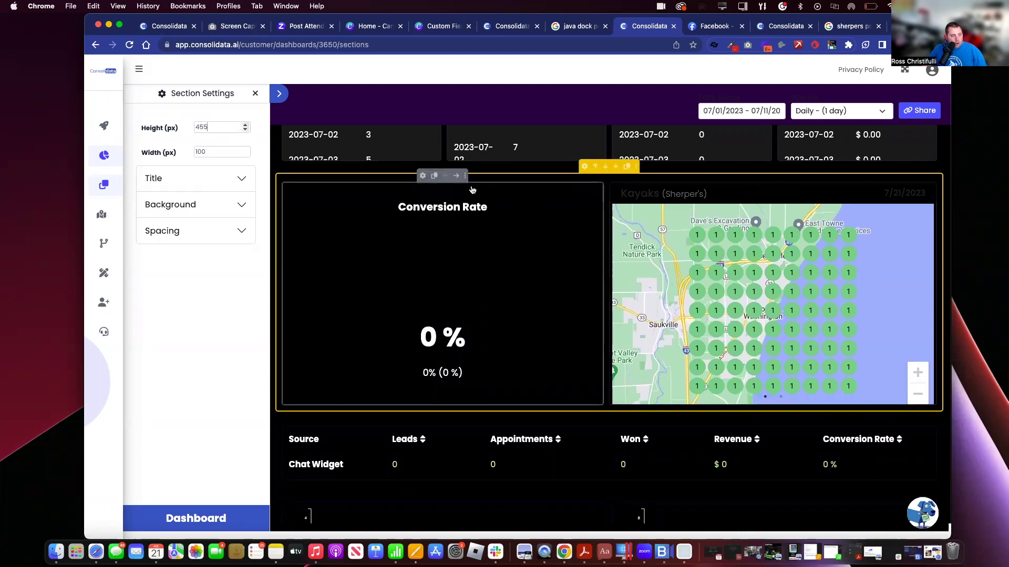
left_click(202, 176)
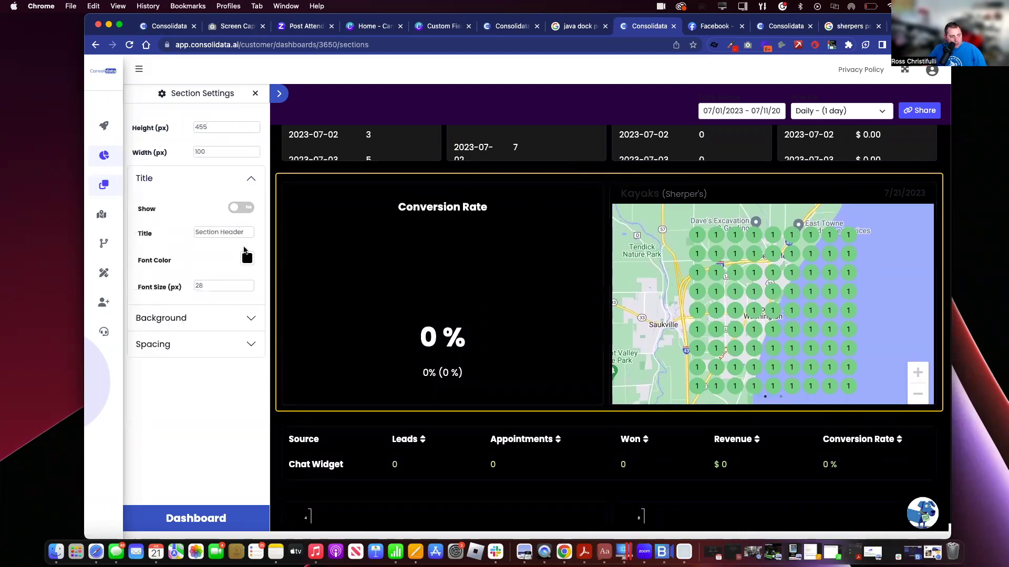
left_click(246, 258)
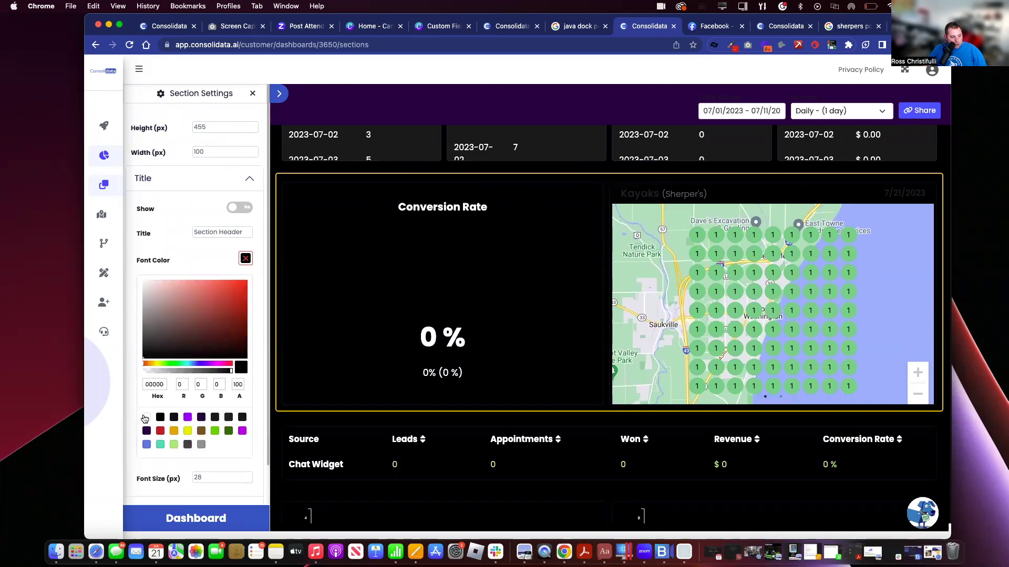
left_click(145, 418)
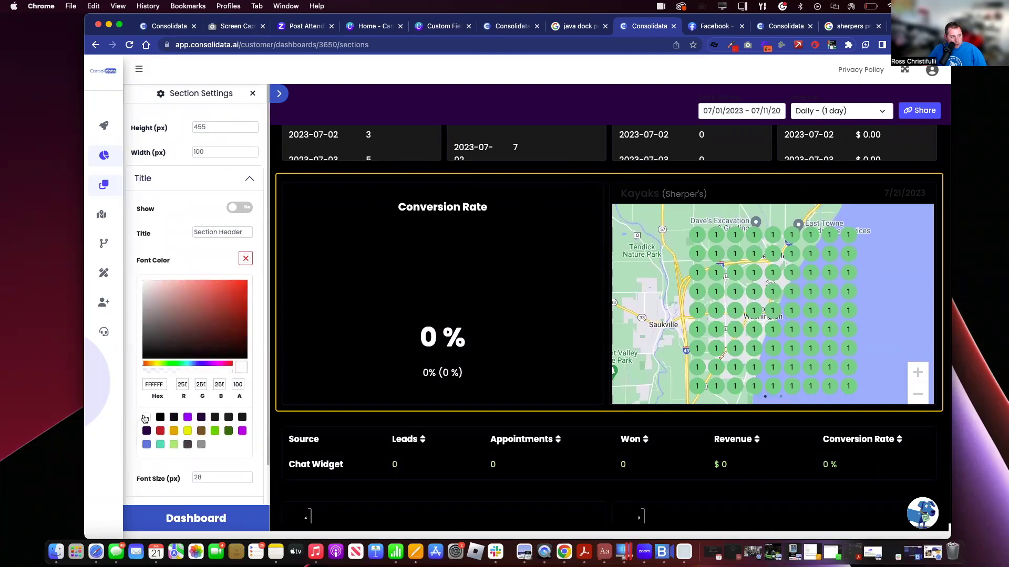
left_click(244, 259)
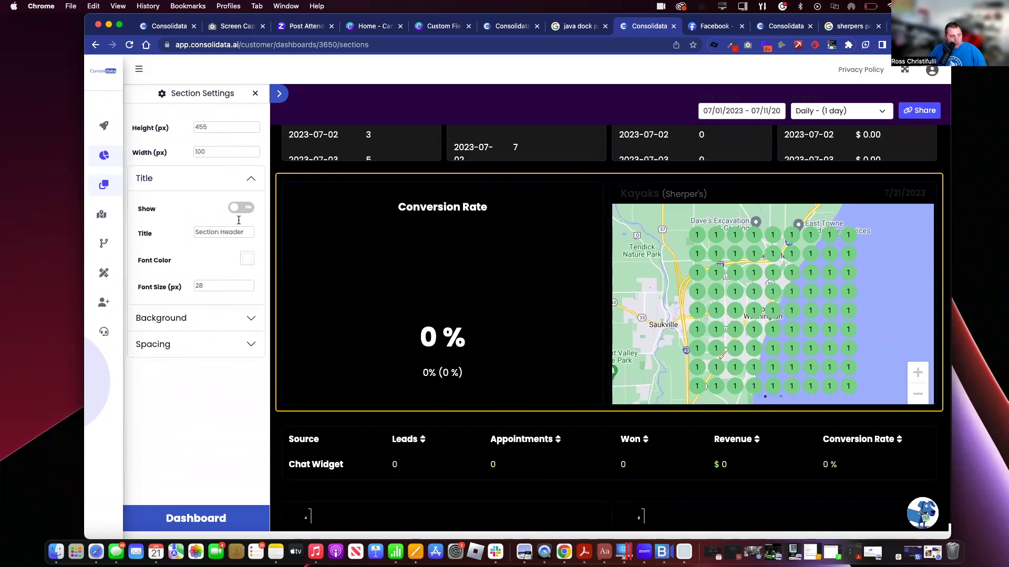
left_click(240, 209)
left_click(240, 209)
left_click(238, 181)
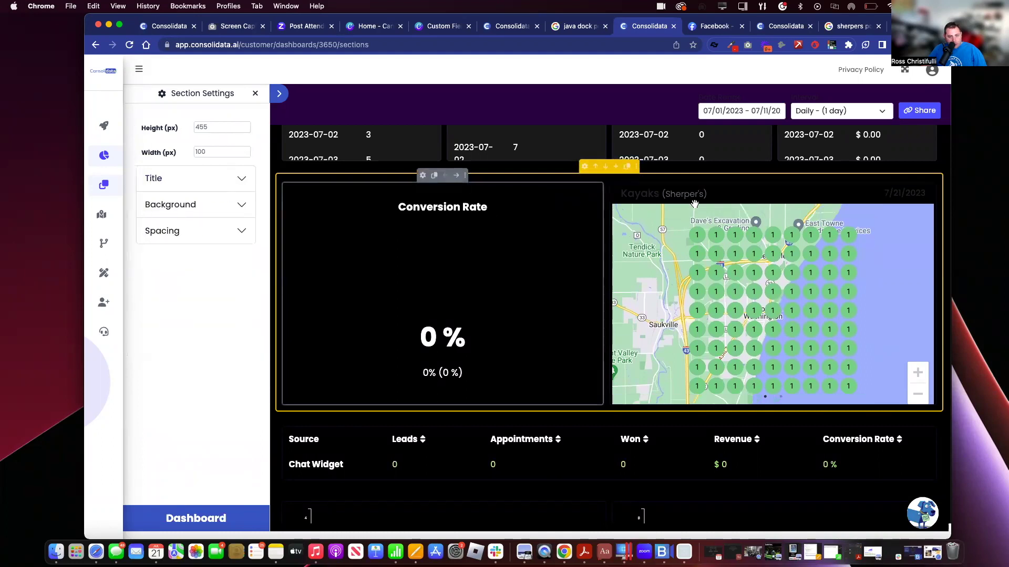
- Set the Kayaks map column's background colour to white (FFFFFF)
left_click(753, 176)
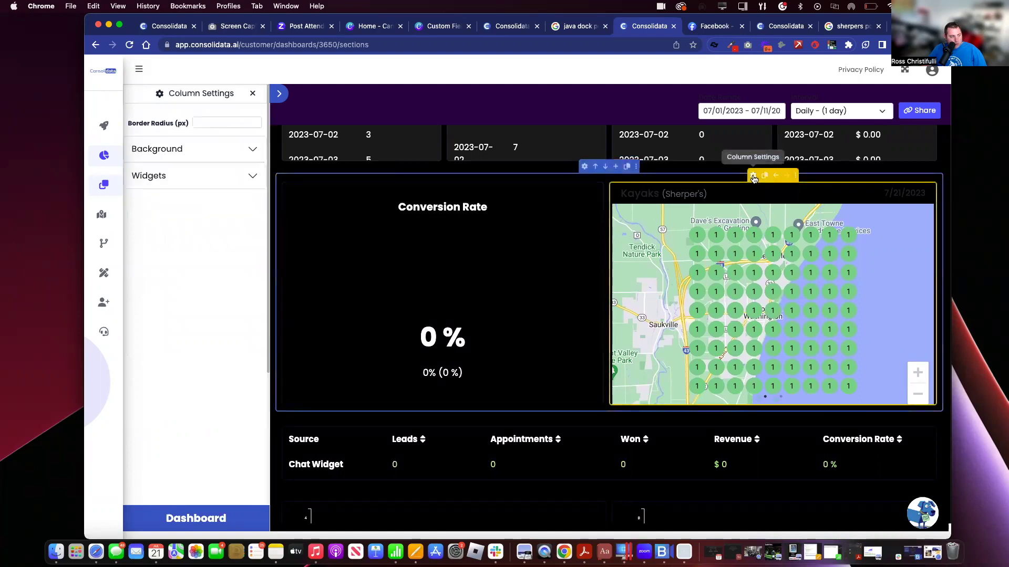
left_click(210, 186)
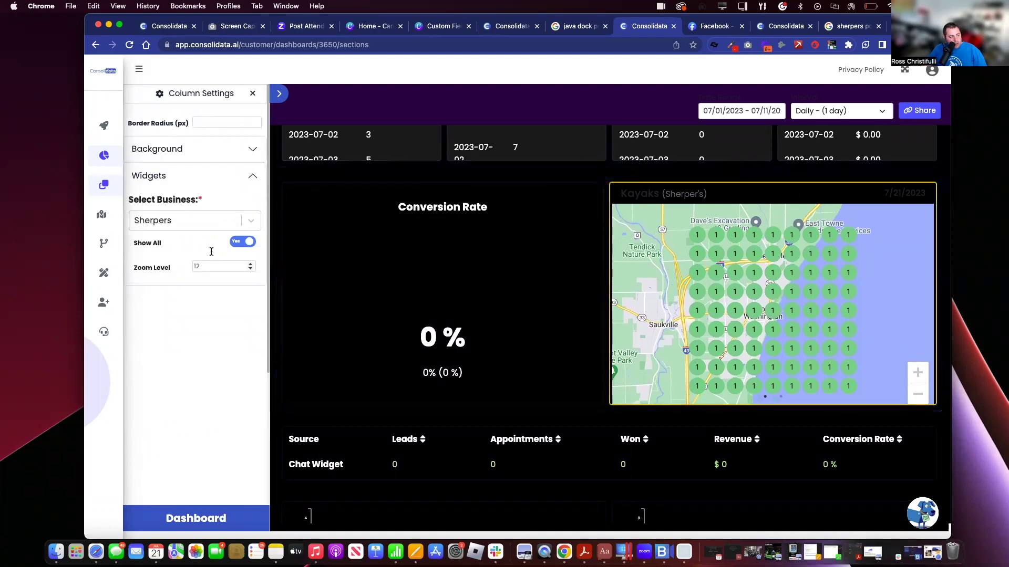
left_click(252, 156)
left_click(249, 179)
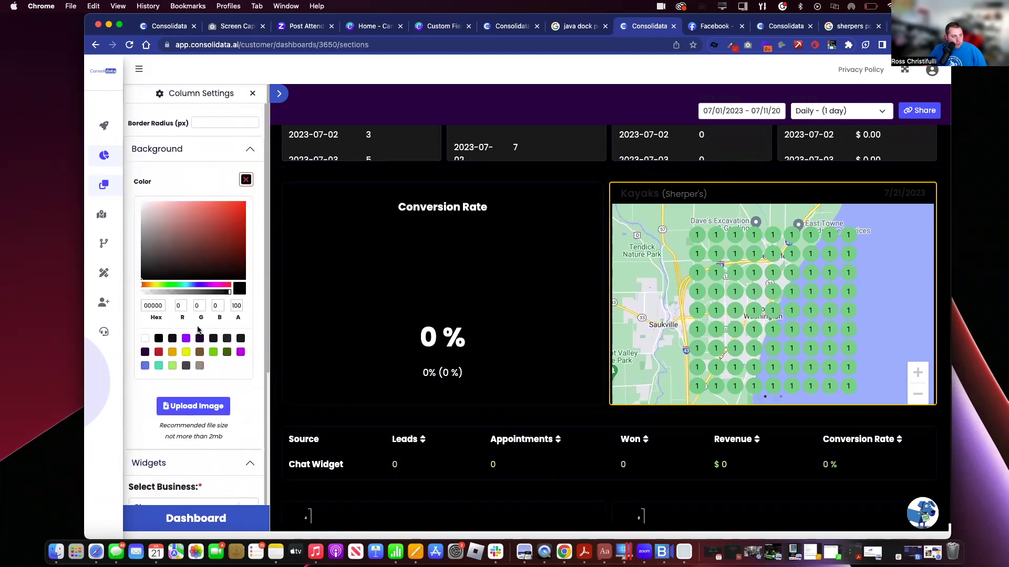
left_click(147, 339)
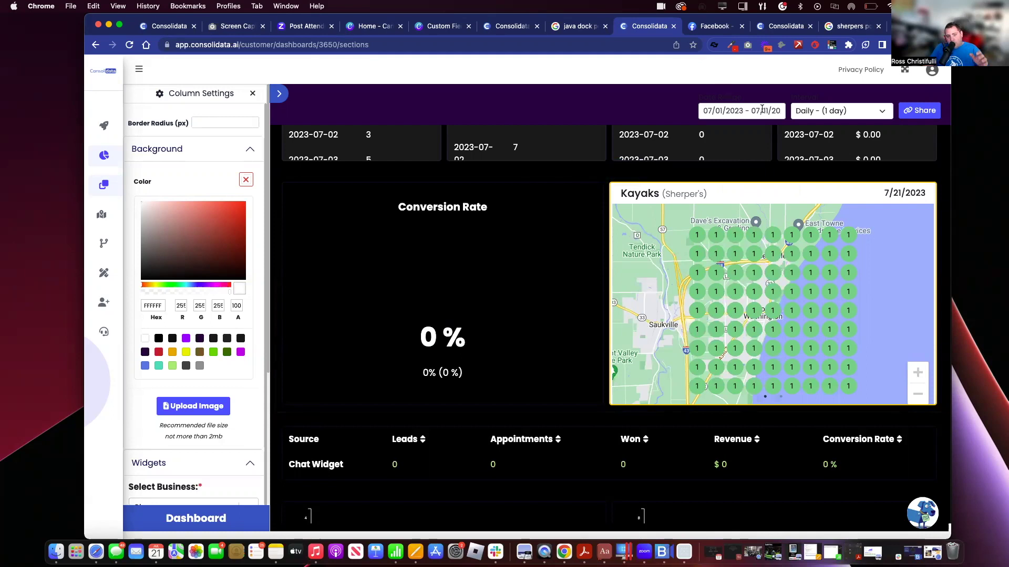
- Dismiss the date range picker, collapse Background, close Column Settings, and toggle the Sources list
left_click(762, 109)
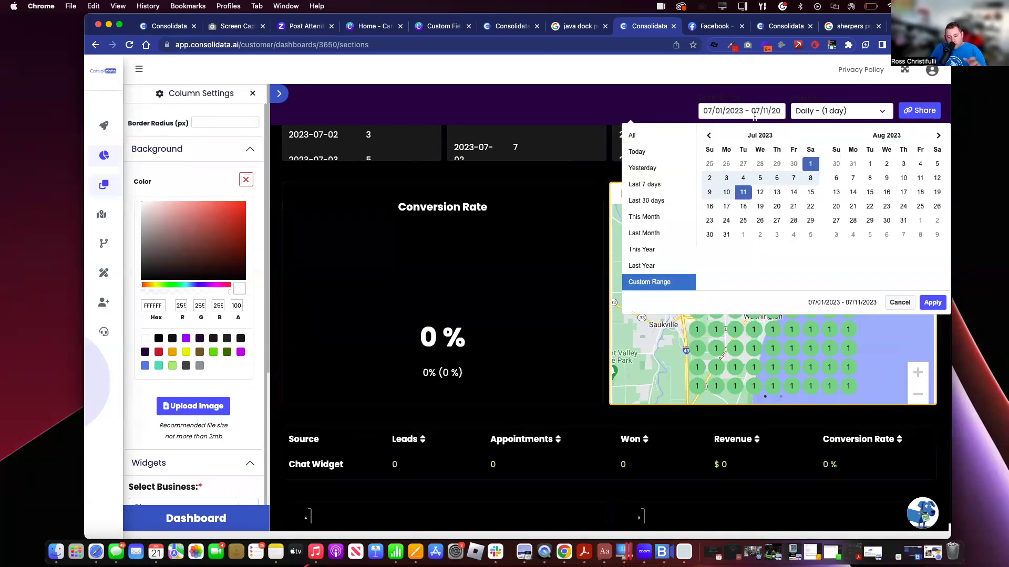
left_click(758, 96)
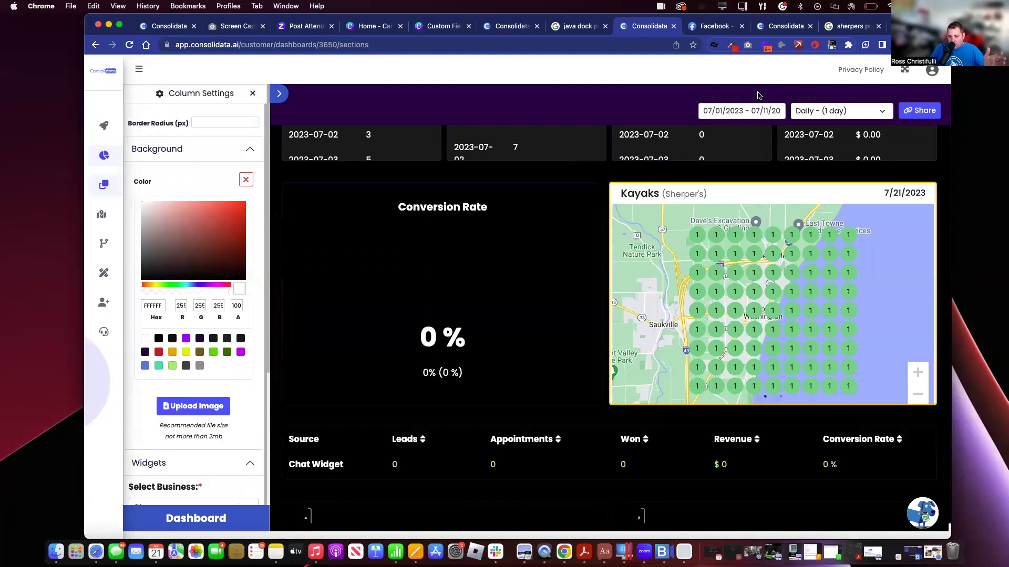
mouse_move(846, 223)
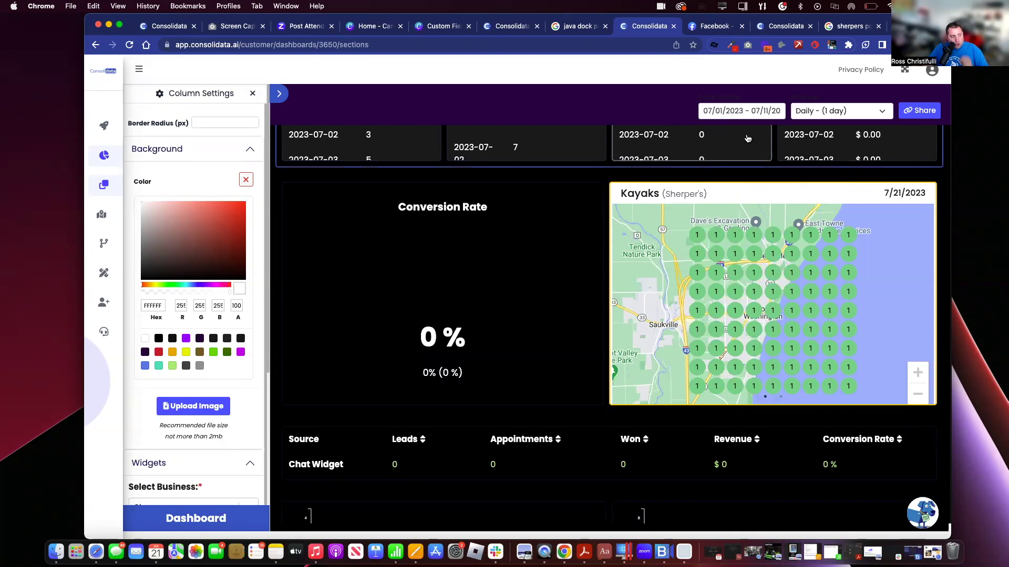
left_click(250, 153)
left_click(252, 95)
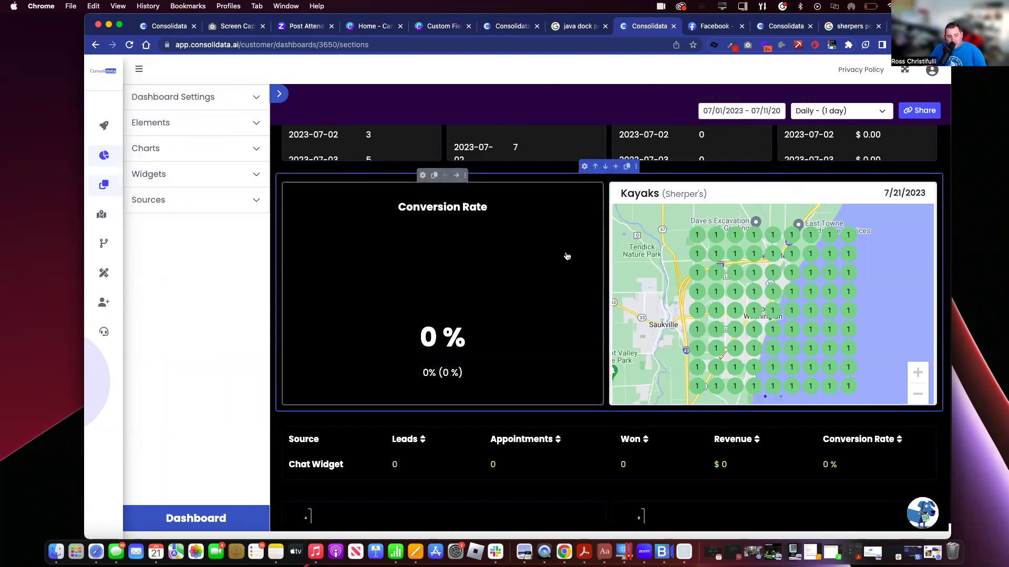
left_click(198, 204)
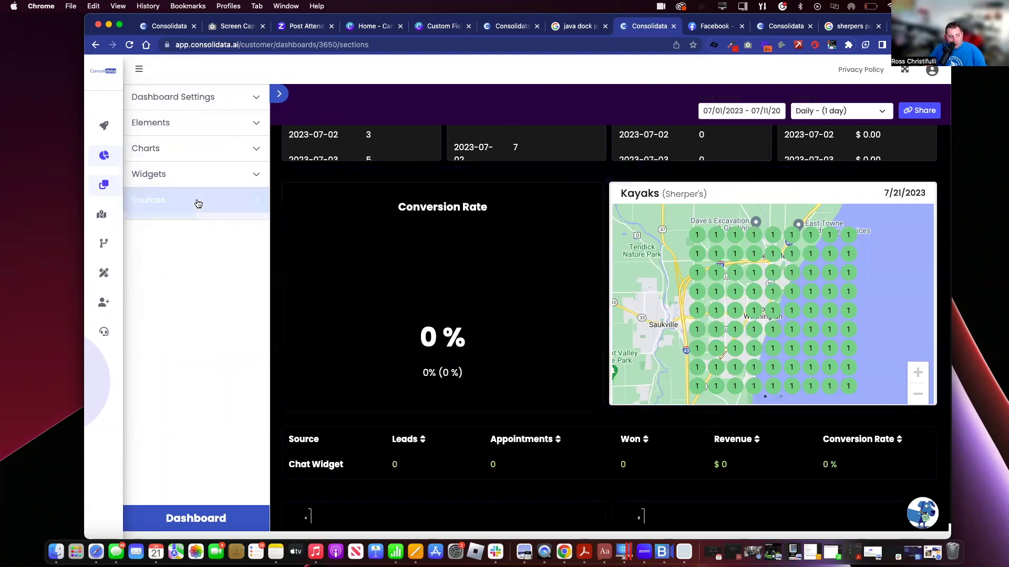
left_click(203, 204)
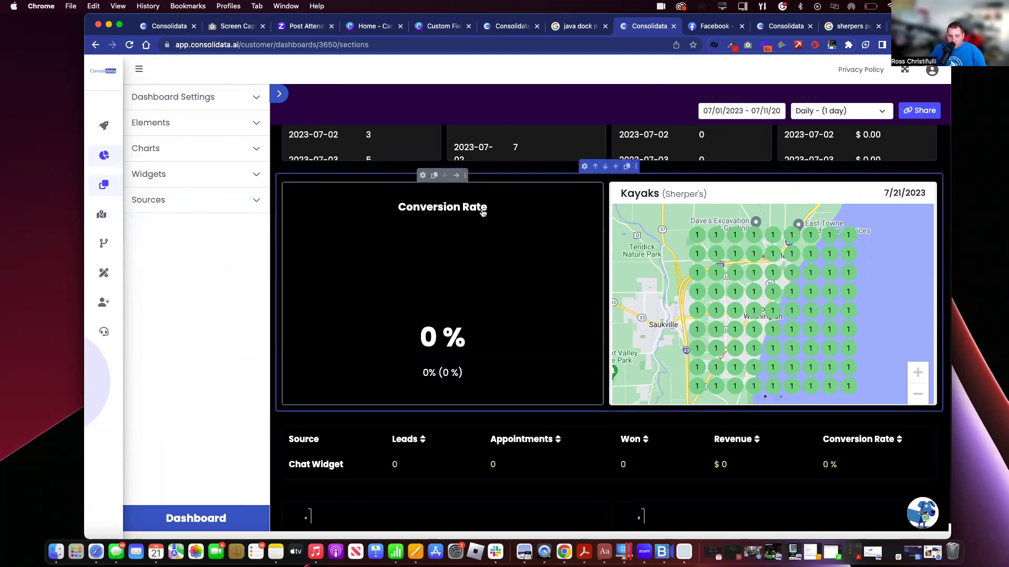
- Review the finished dashboard, then go to the Business Ranking page listing Tavern On Woodlake, Java Dock and Sherpers
scroll(741, 178, "up", 1)
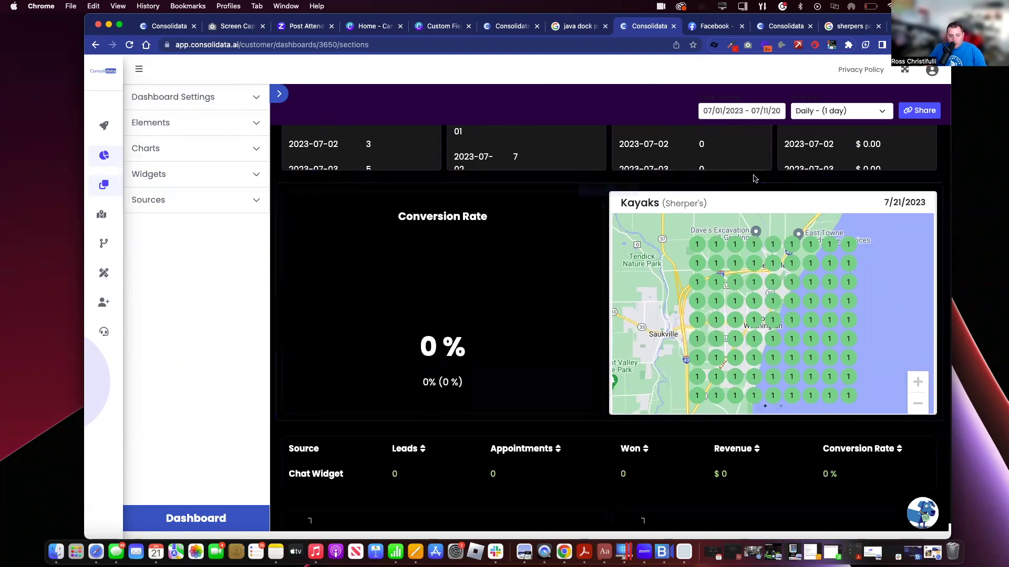
scroll(751, 181, "up", 3)
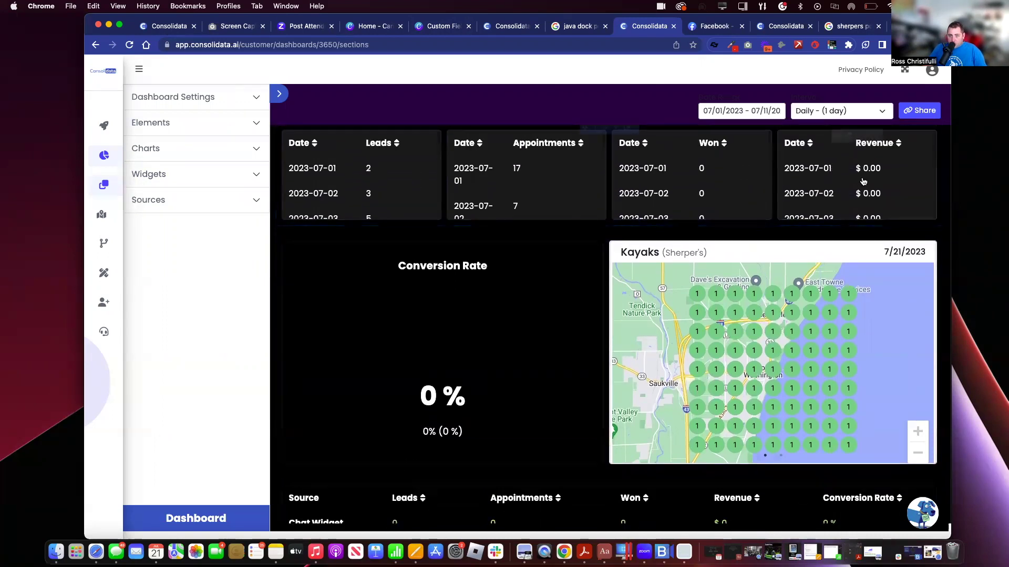
scroll(860, 181, "up", 5)
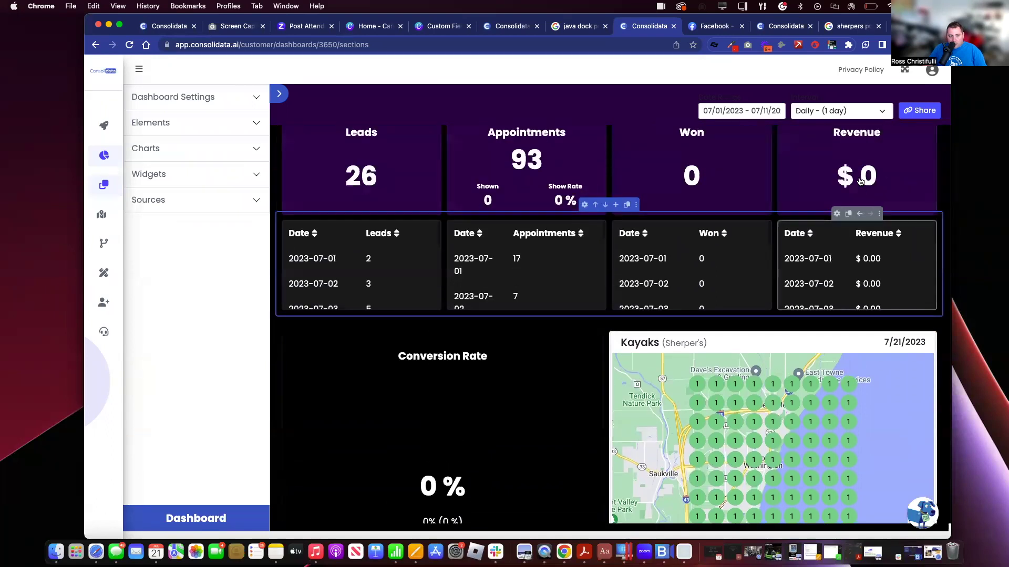
scroll(860, 181, "down", 6)
scroll(860, 182, "up", 4)
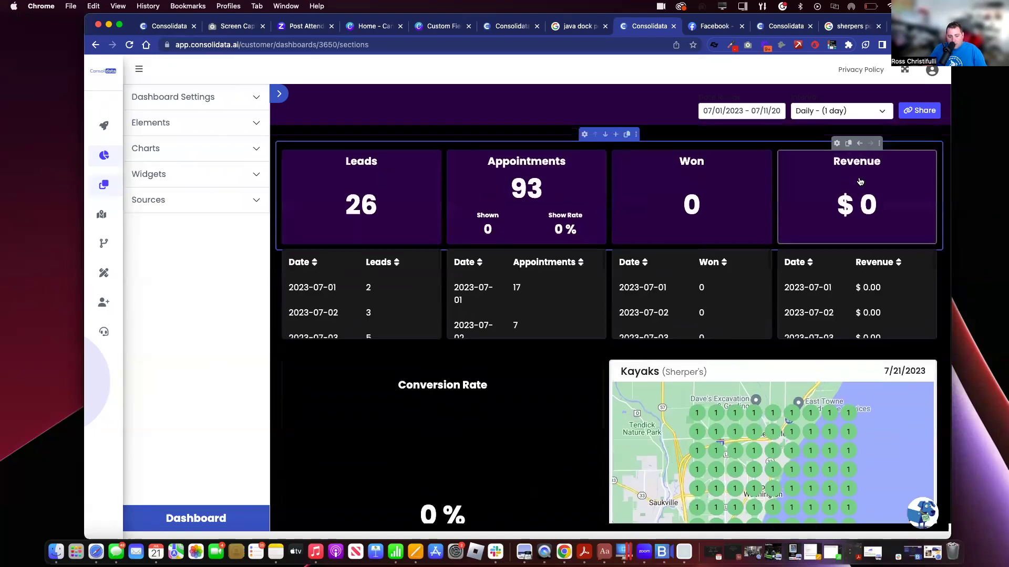
scroll(860, 181, "down", 6)
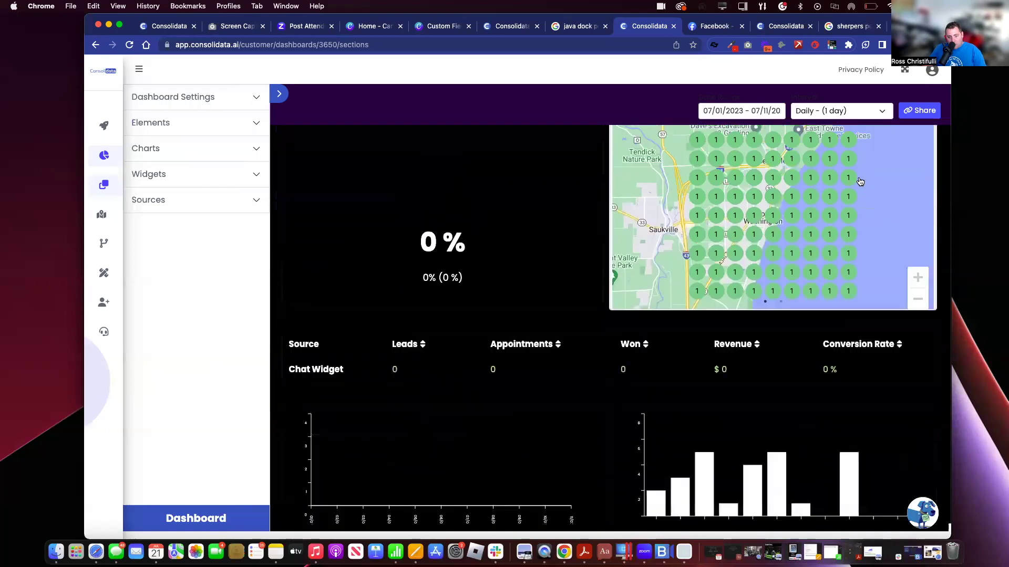
scroll(860, 181, "up", 3)
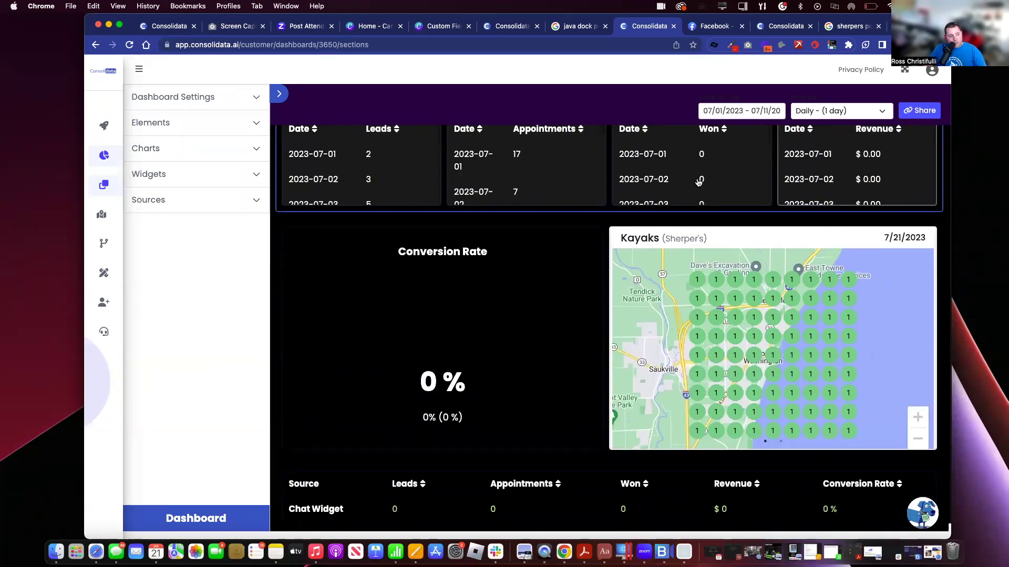
left_click(113, 223)
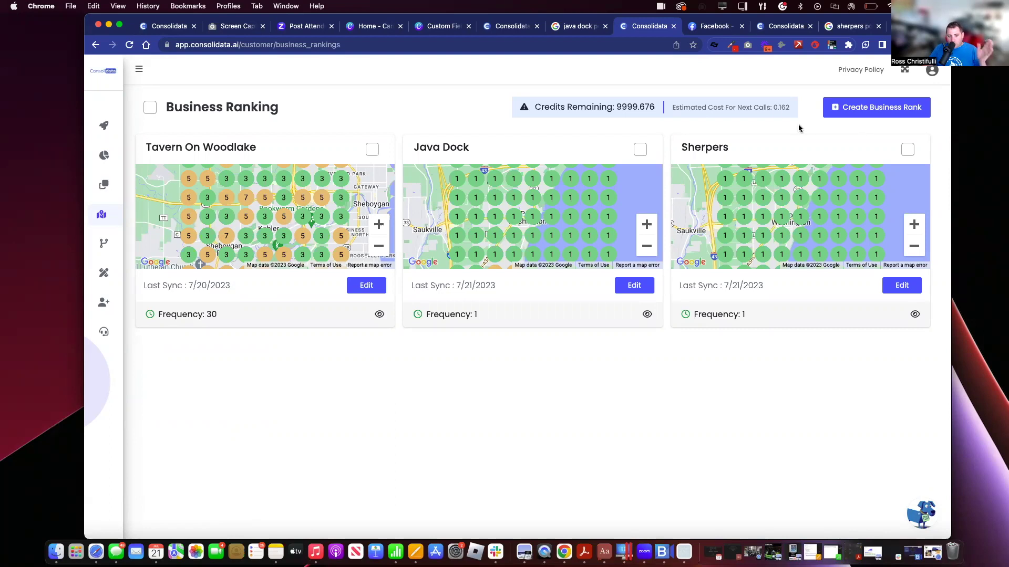
- Open the Fetch help chat from the mascot launcher at the bottom right
left_click(919, 519)
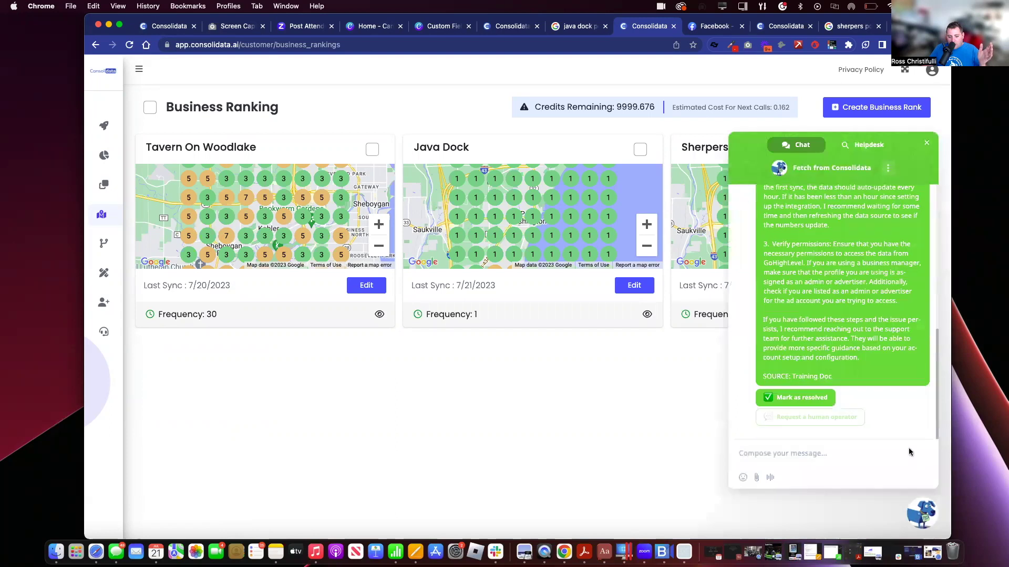